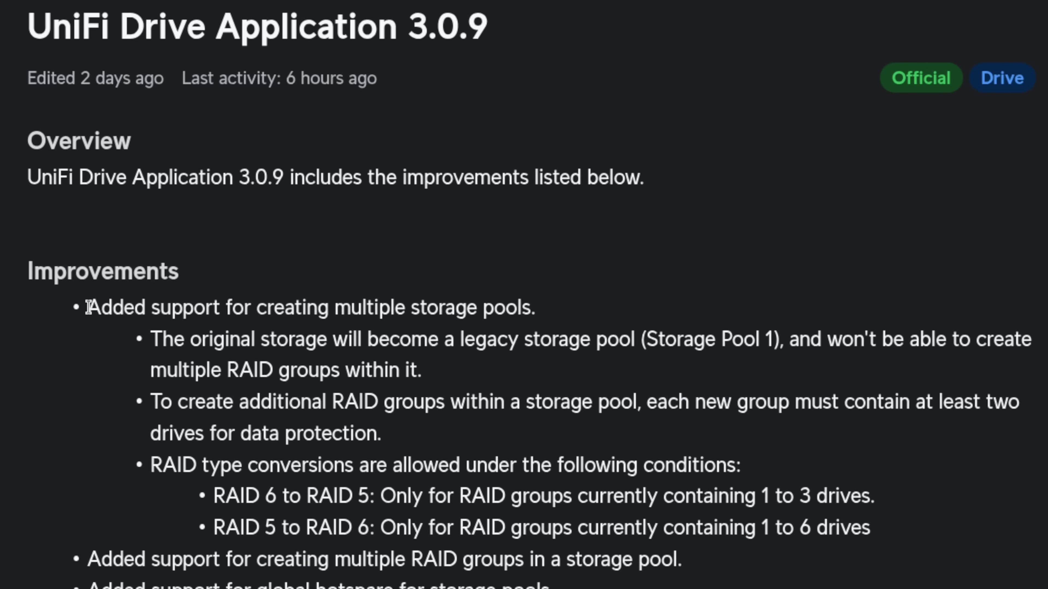
Highlight the release note 'Added support for creating multiple storage pools.'.
drag(89, 308, 523, 326)
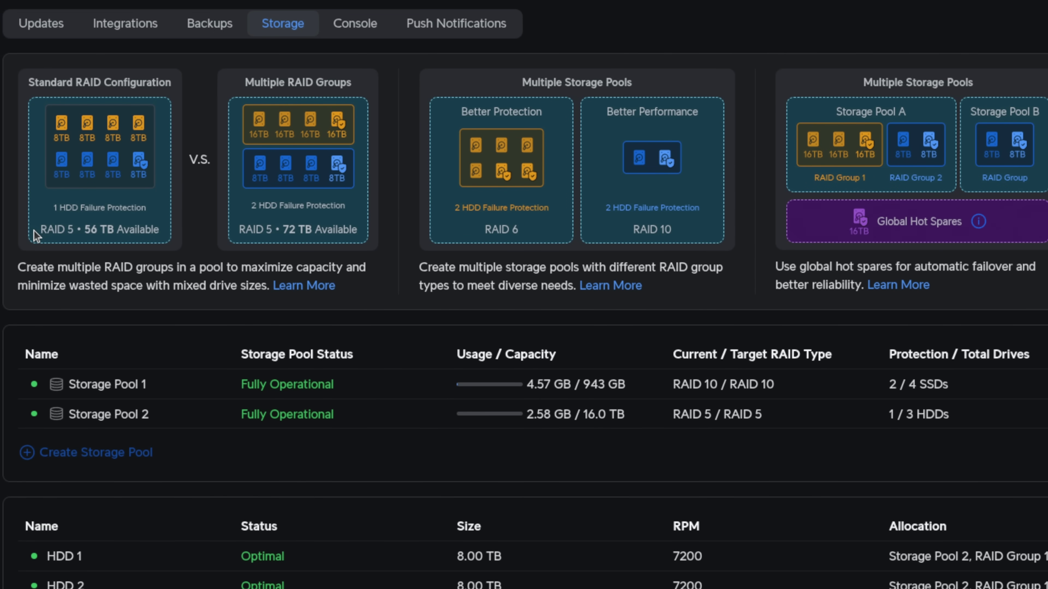
Select the RAID 5 56 TB available figure and the RAID 6 protection label.
drag(34, 231, 158, 232)
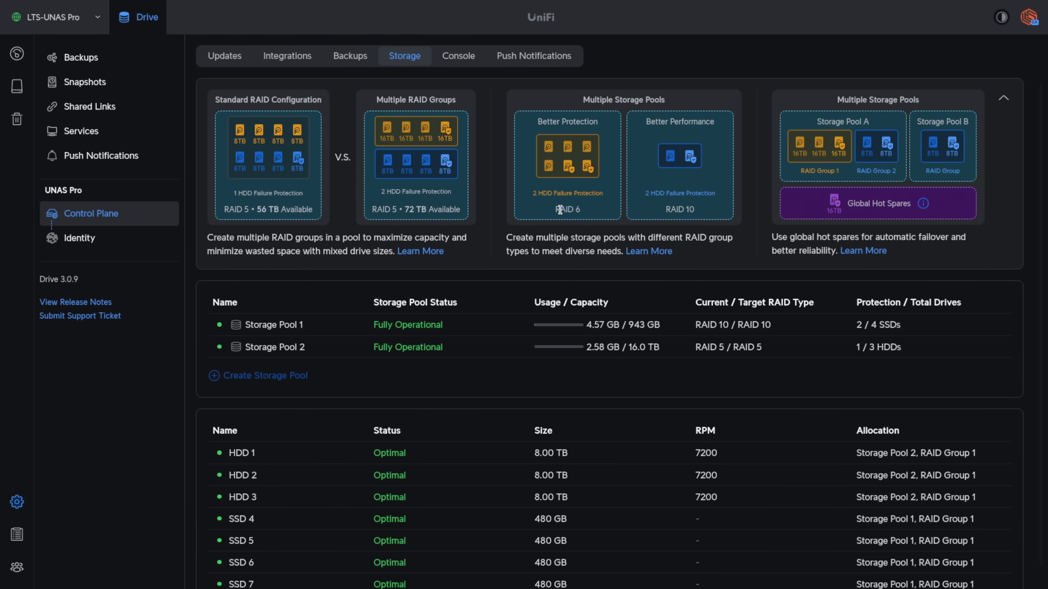
drag(480, 229, 536, 239)
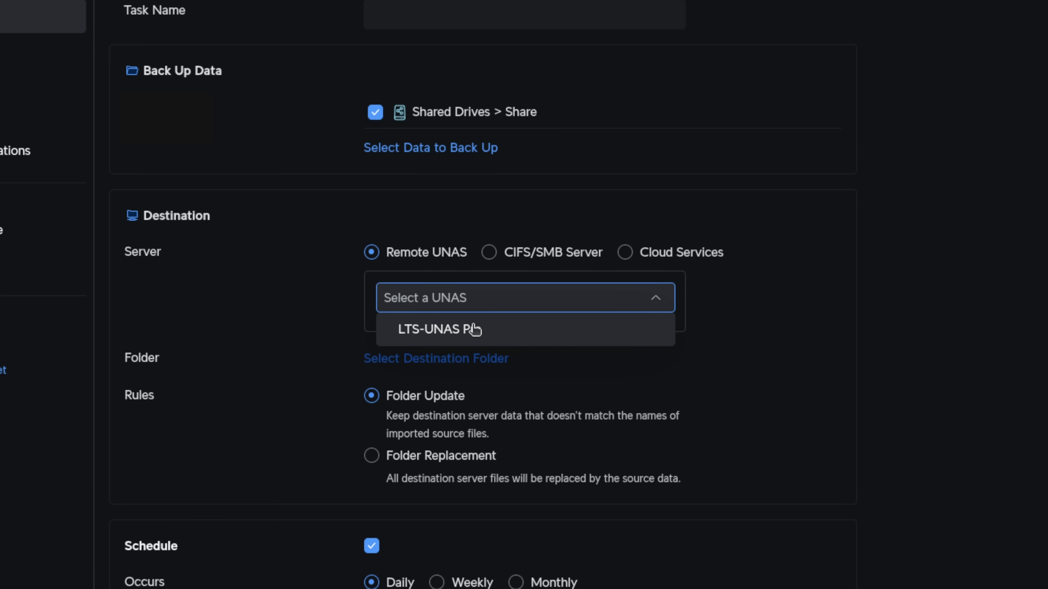
Pick LTS-UNAS Pro, switch the server to Cloud Services with Dropbox, and start linking the account.
click(522, 333)
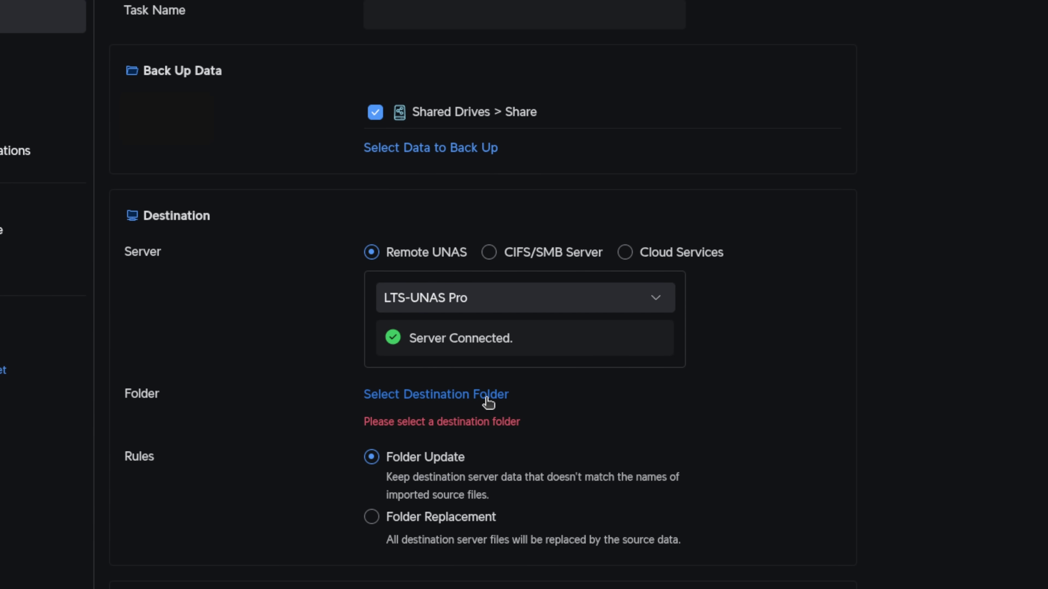
click(624, 252)
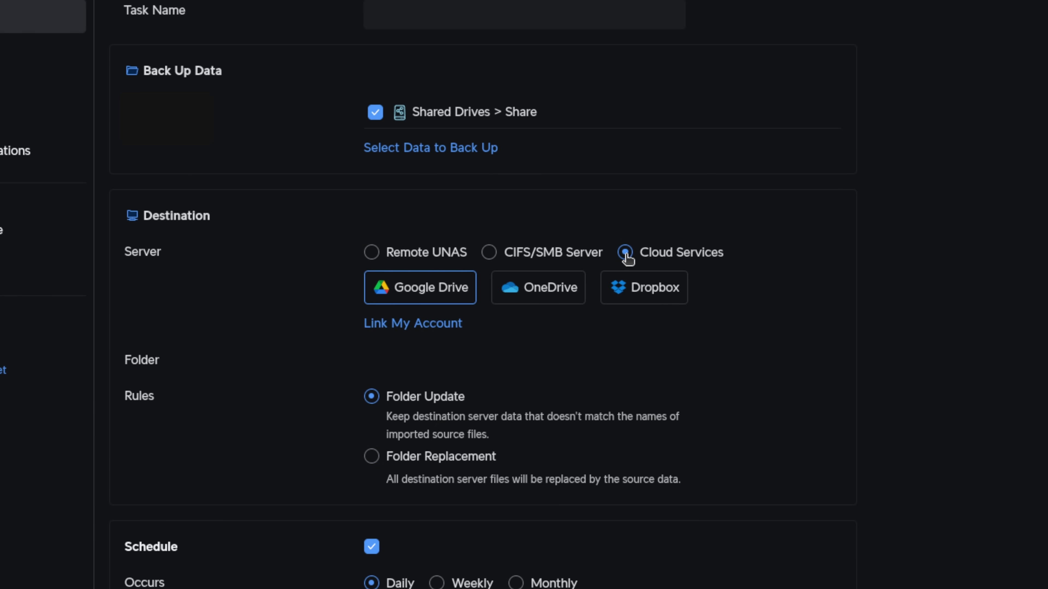
click(531, 297)
click(651, 300)
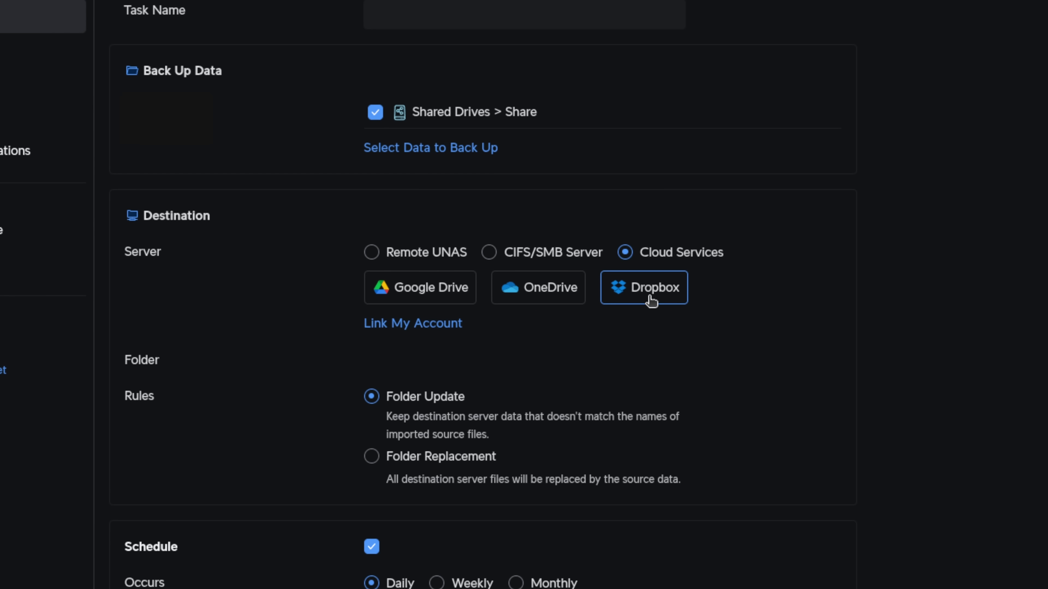
click(440, 326)
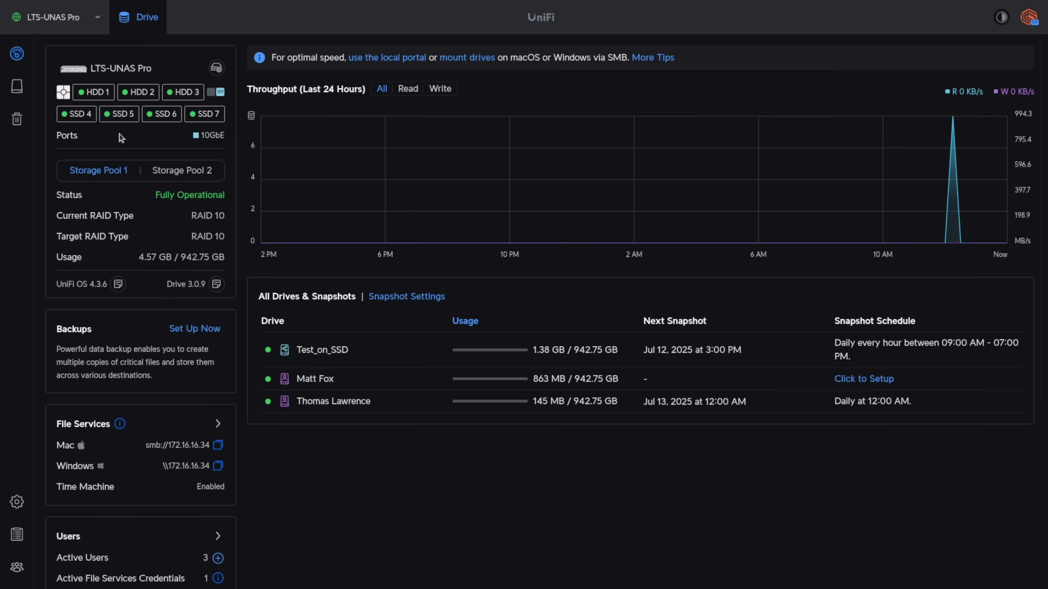
Inspect Storage Pool 2 and Storage Pool 1 details, then go to the storage settings.
mouse_move(176, 95)
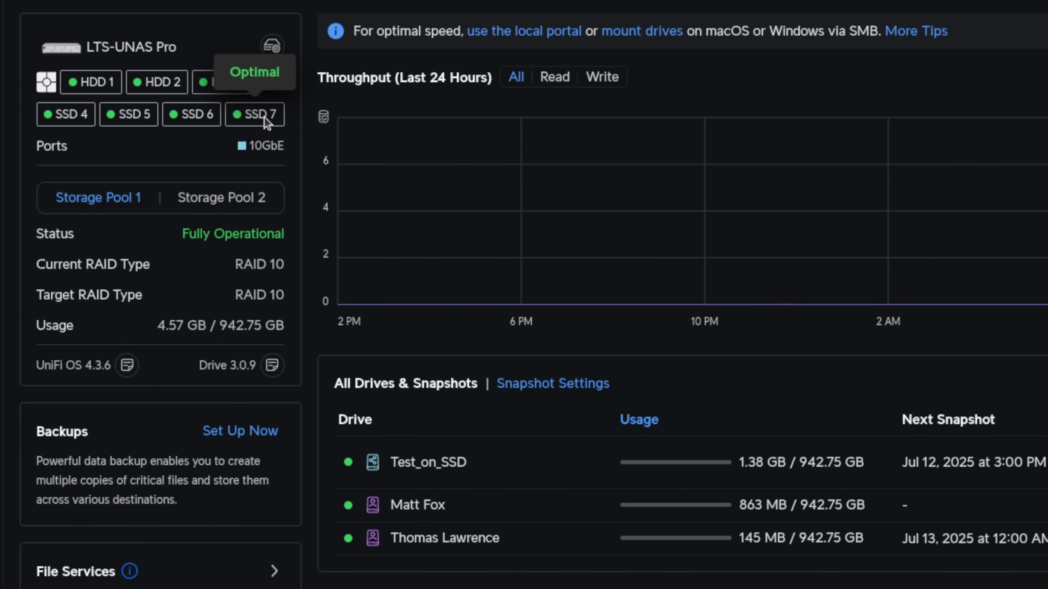
click(218, 198)
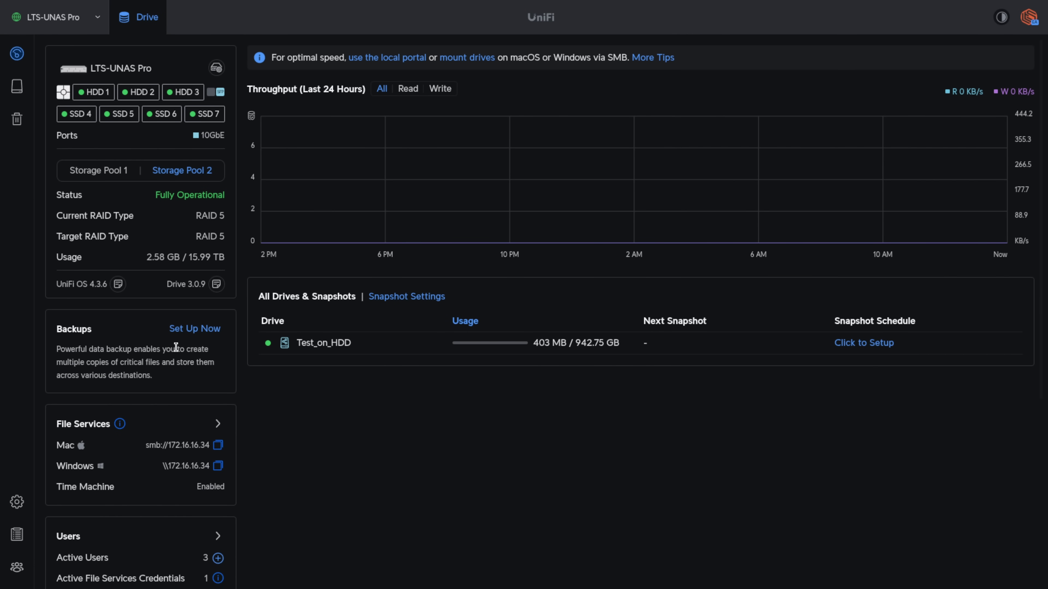
scroll(194, 392, down, 6)
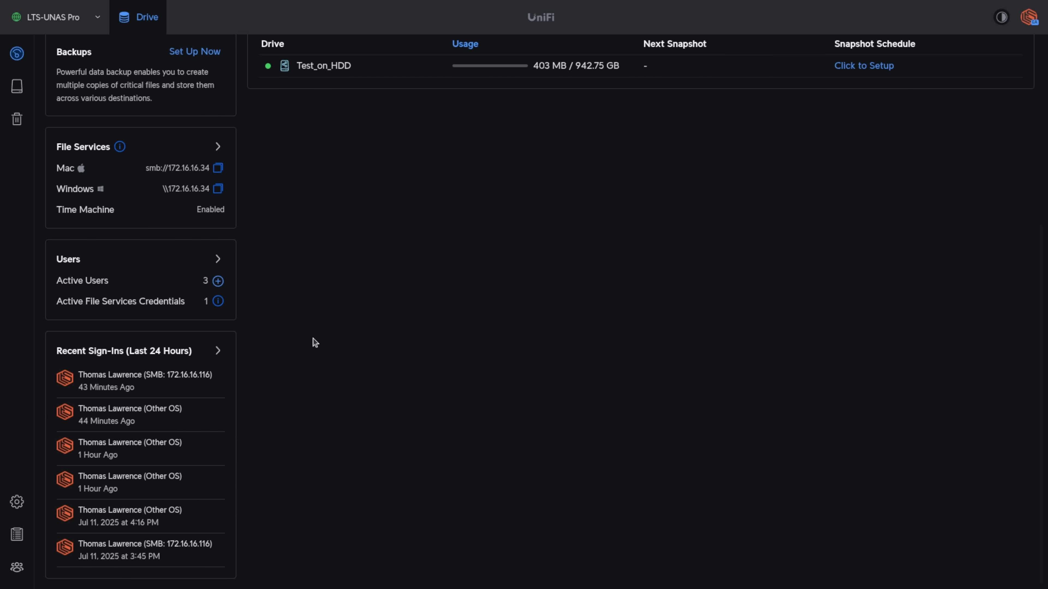
scroll(355, 326, up, 6)
click(218, 71)
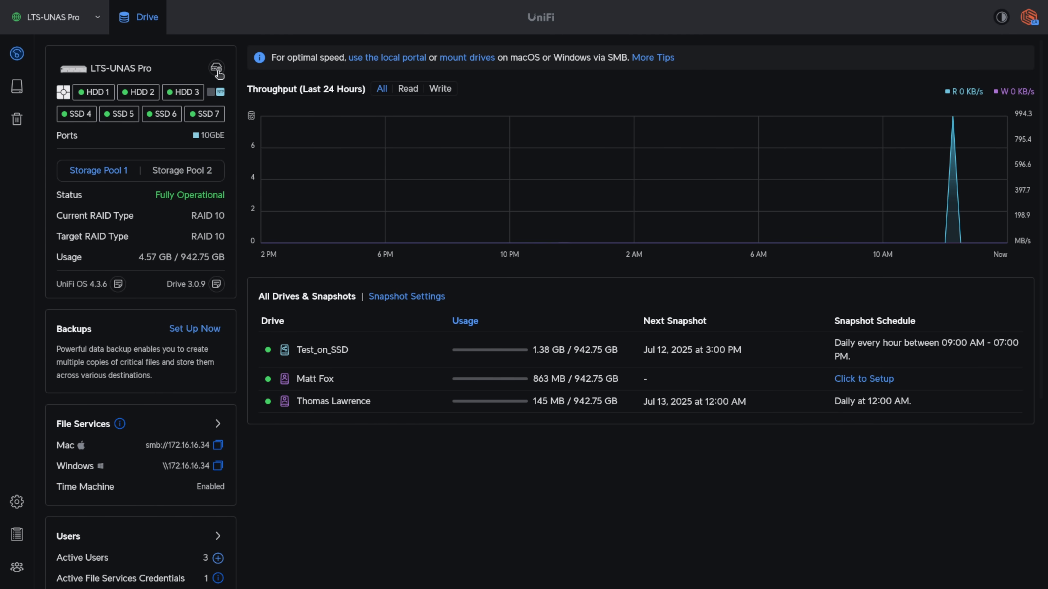
click(217, 70)
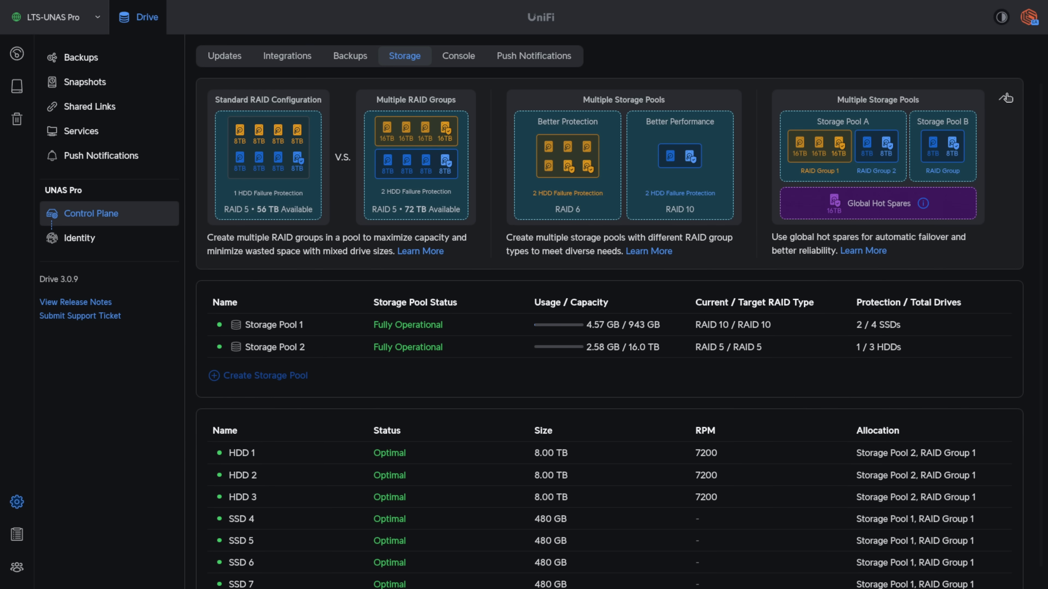
Collapse the RAID configuration banner and view Storage Pool 1's RAID group and drives.
click(1006, 97)
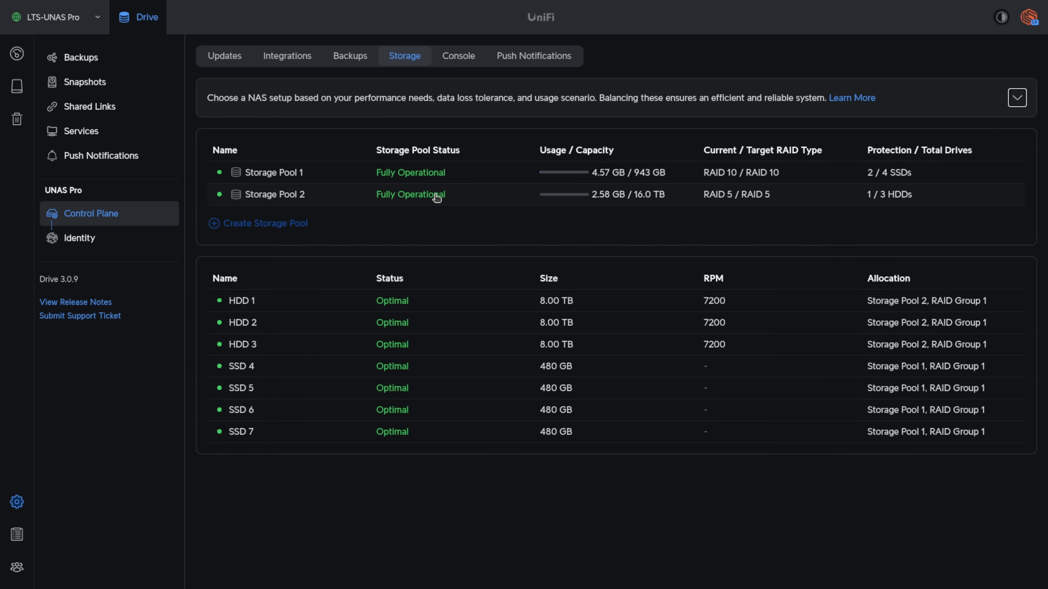
click(438, 169)
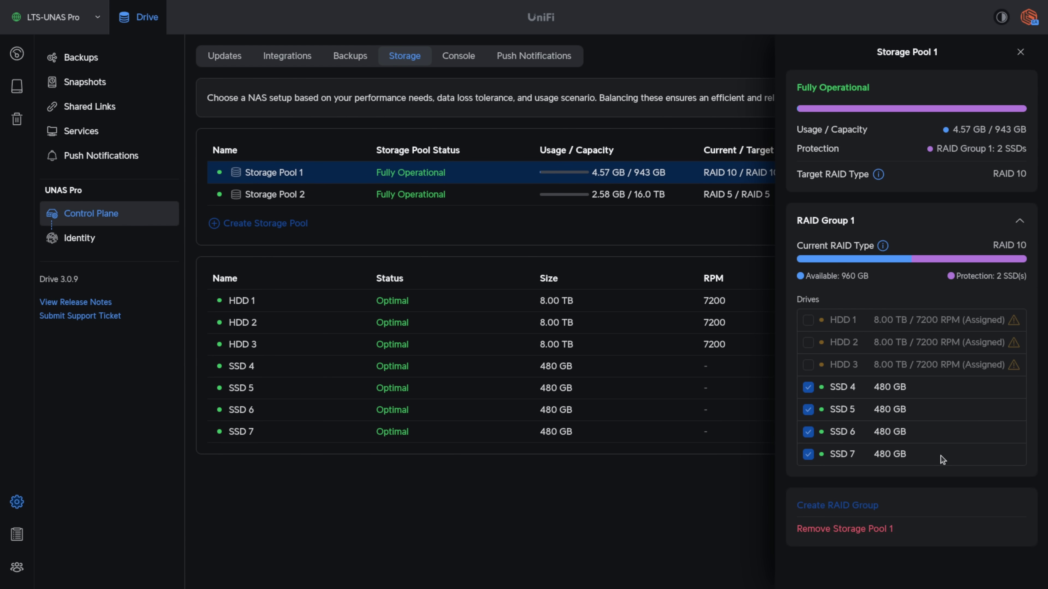
mouse_move(919, 370)
mouse_move(832, 515)
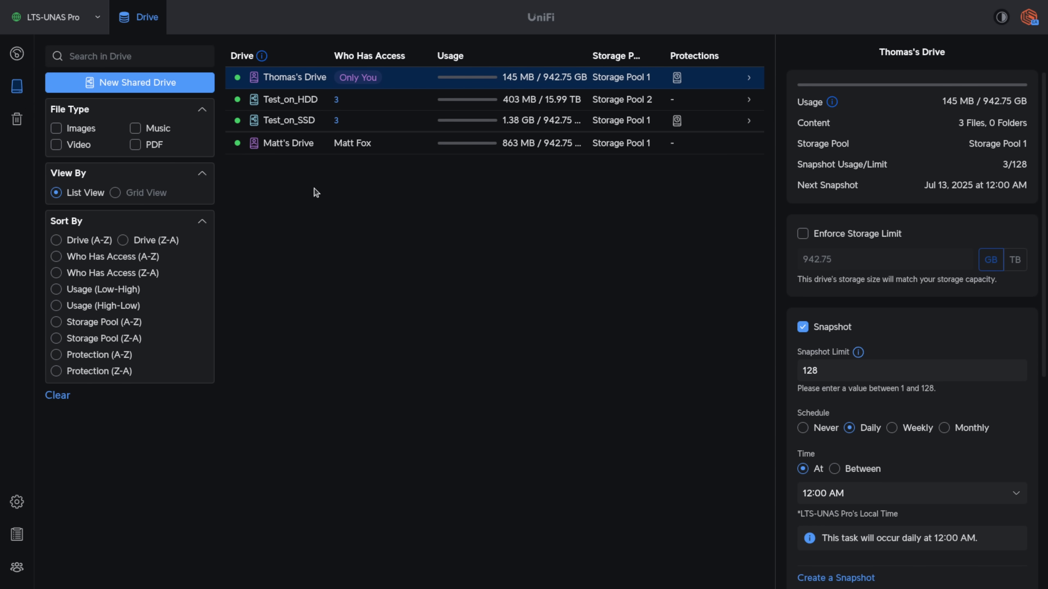
Check the Test_on_HDD, Test_on_SSD and other drive details, then open the top personal drive.
click(173, 56)
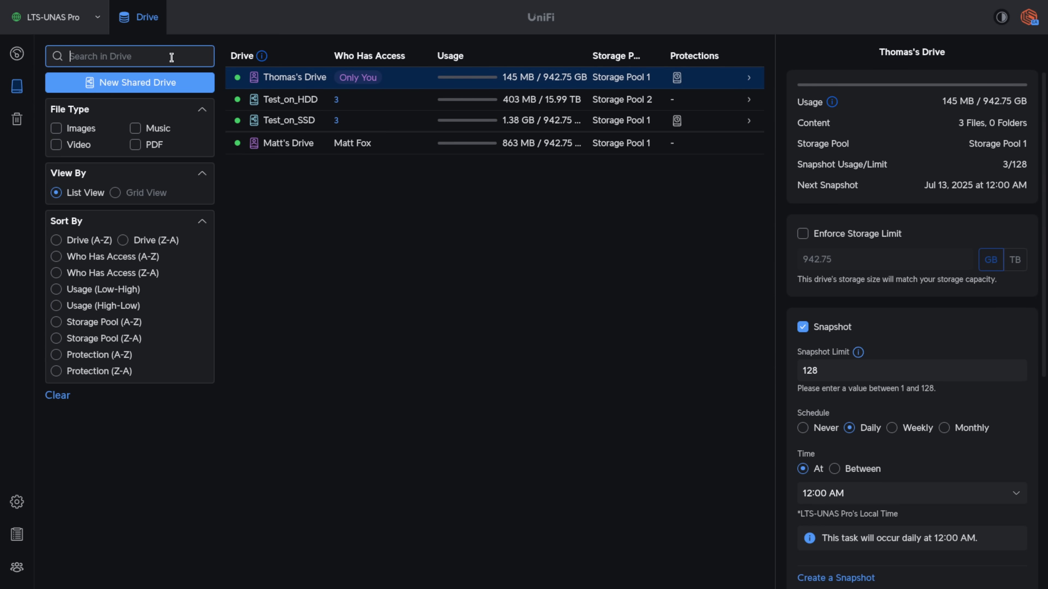
click(297, 80)
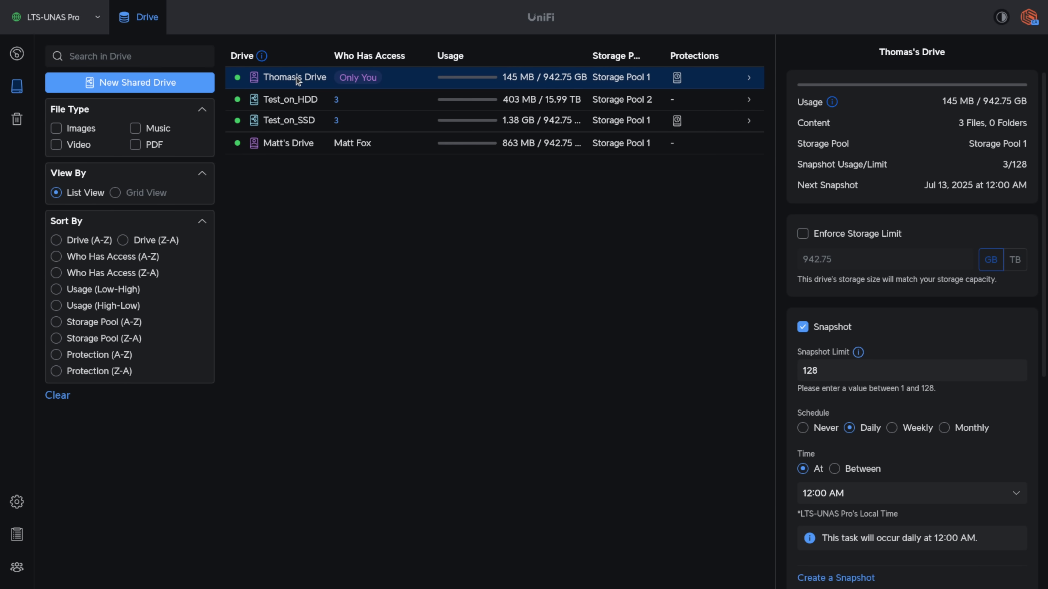
click(293, 101)
click(287, 122)
click(287, 145)
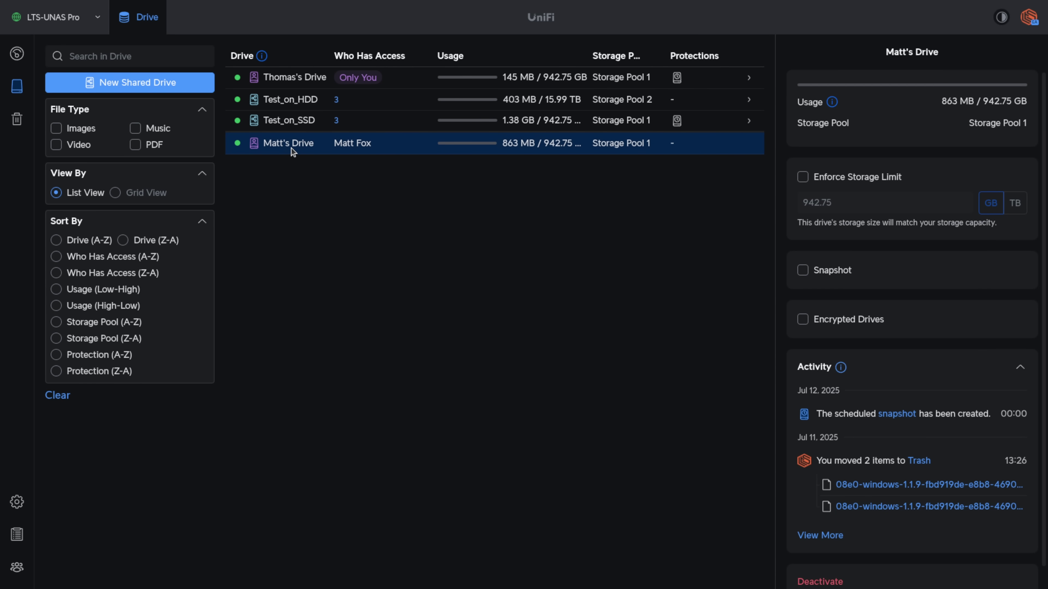
double_click(296, 81)
click(139, 60)
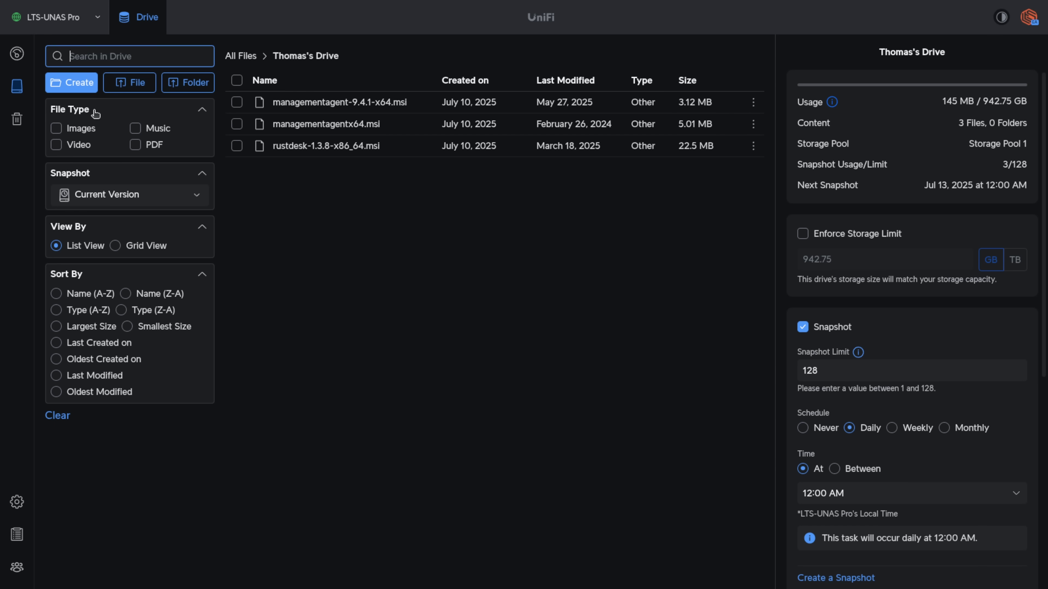
Browse the Jul 11, 2025 12:00 AM and 1:26 PM snapshots, then return to current files.
click(101, 196)
click(100, 196)
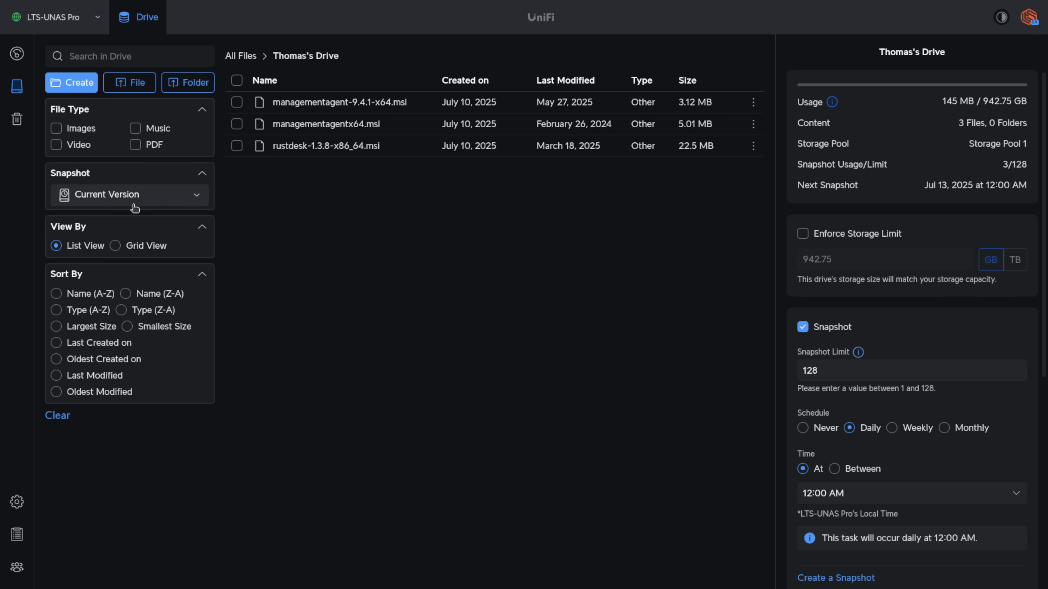
click(119, 204)
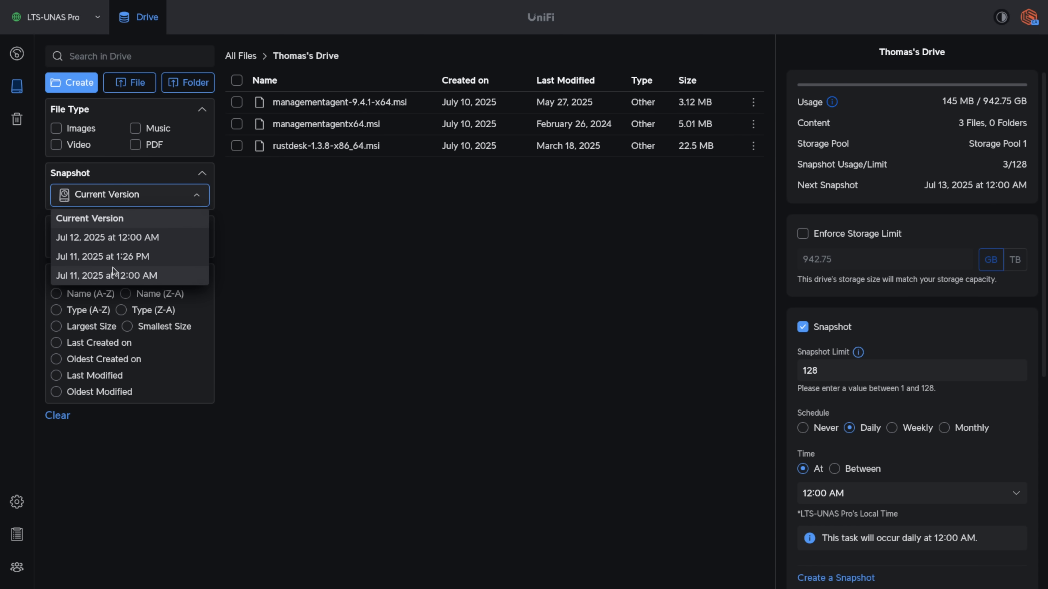
click(124, 273)
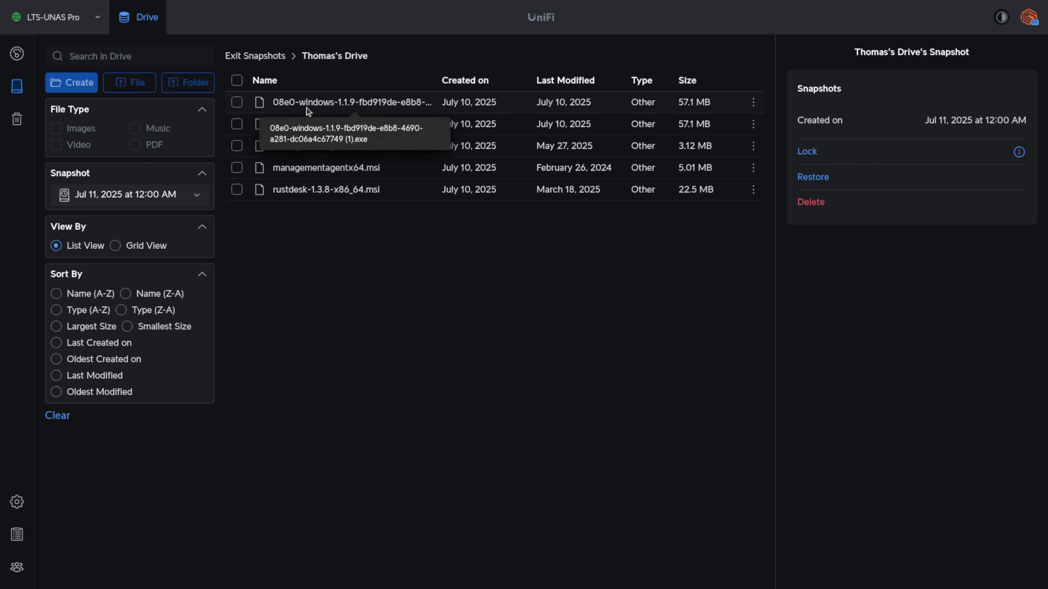
click(159, 197)
click(142, 257)
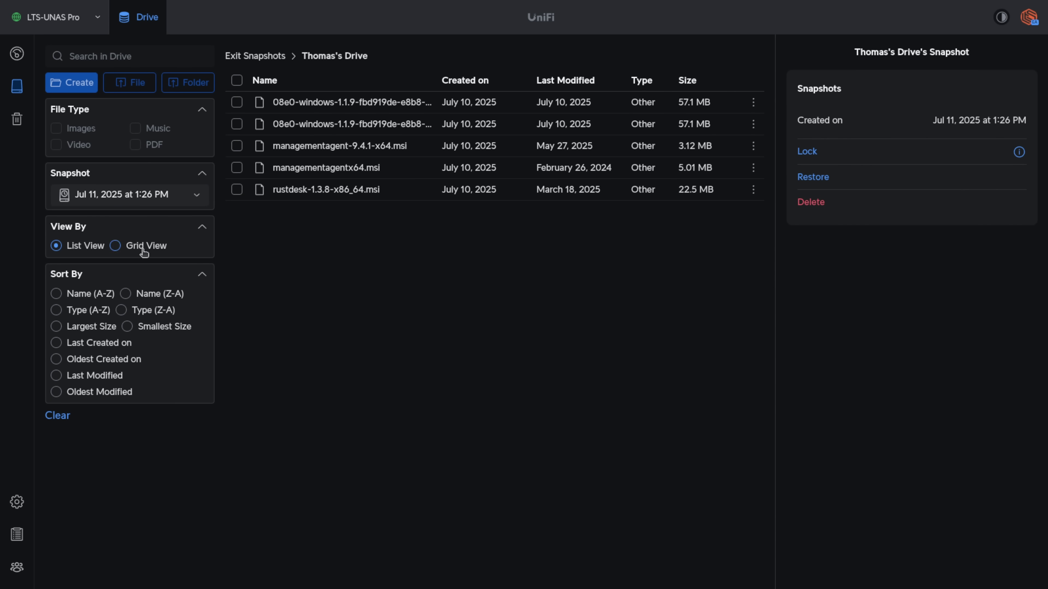
click(144, 197)
click(132, 218)
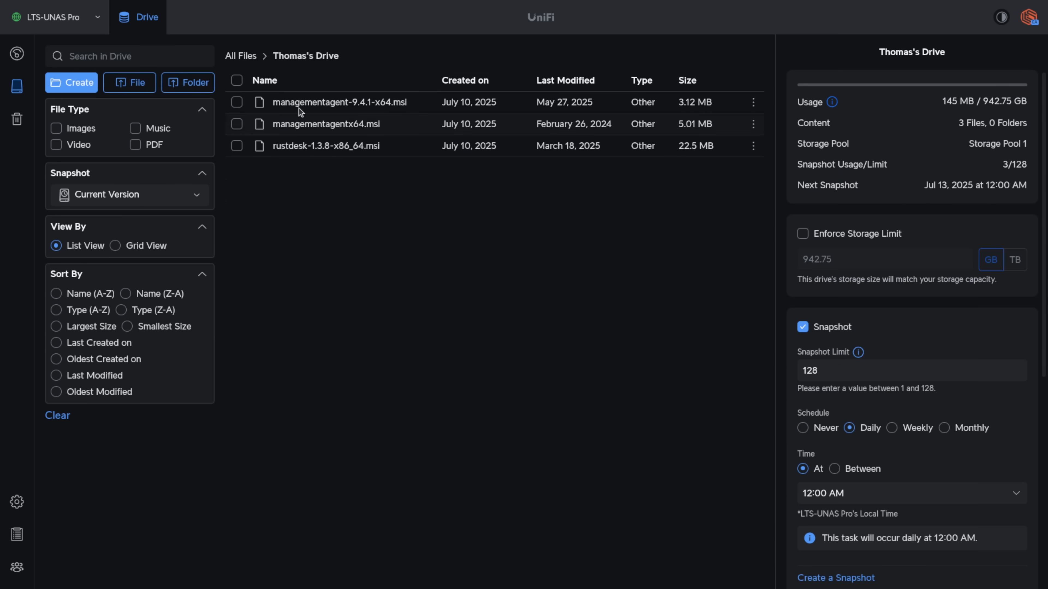
Restore managementagentx64.msi and rustdesk-1.3.8-x86_64.msi from the Jul 11 snapshot.
click(158, 201)
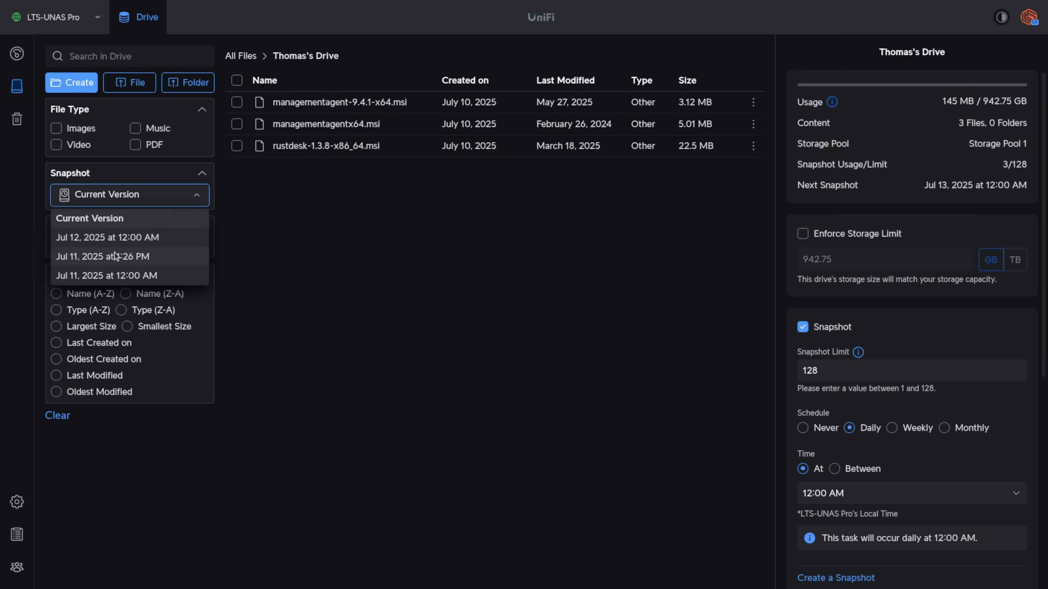
click(77, 275)
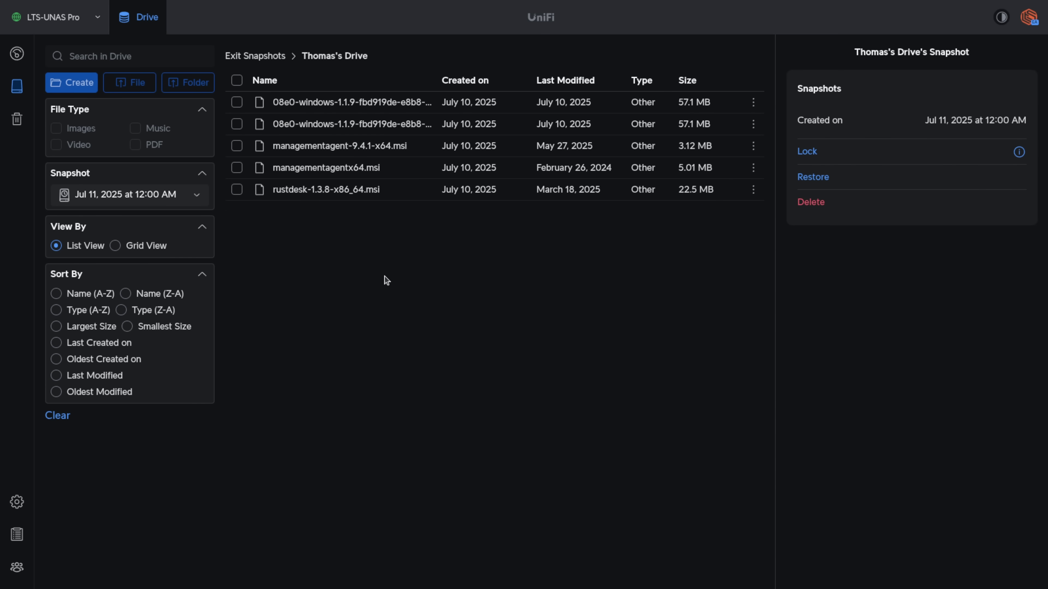
click(239, 169)
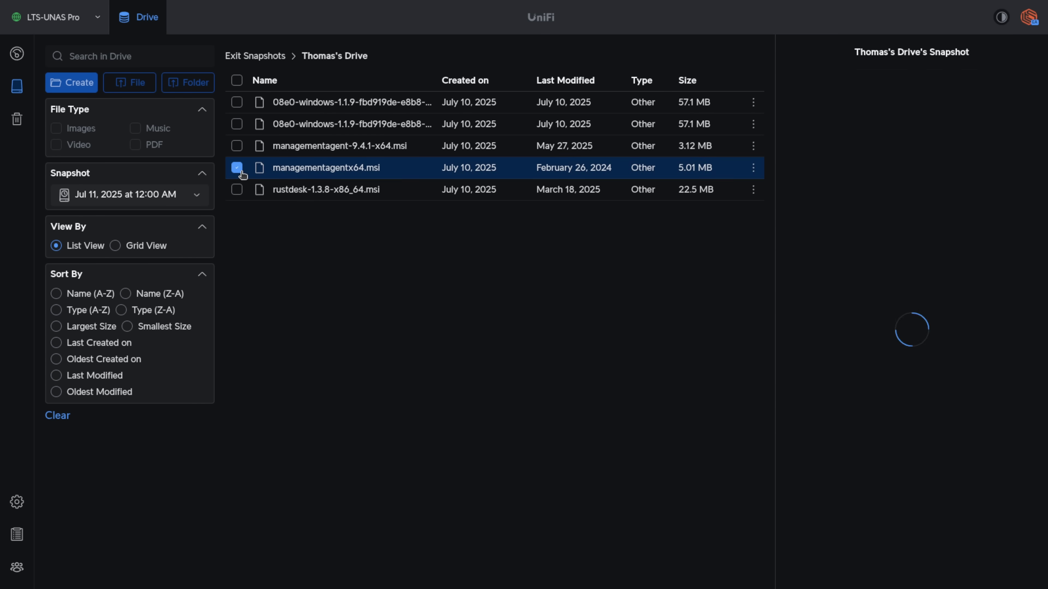
click(237, 190)
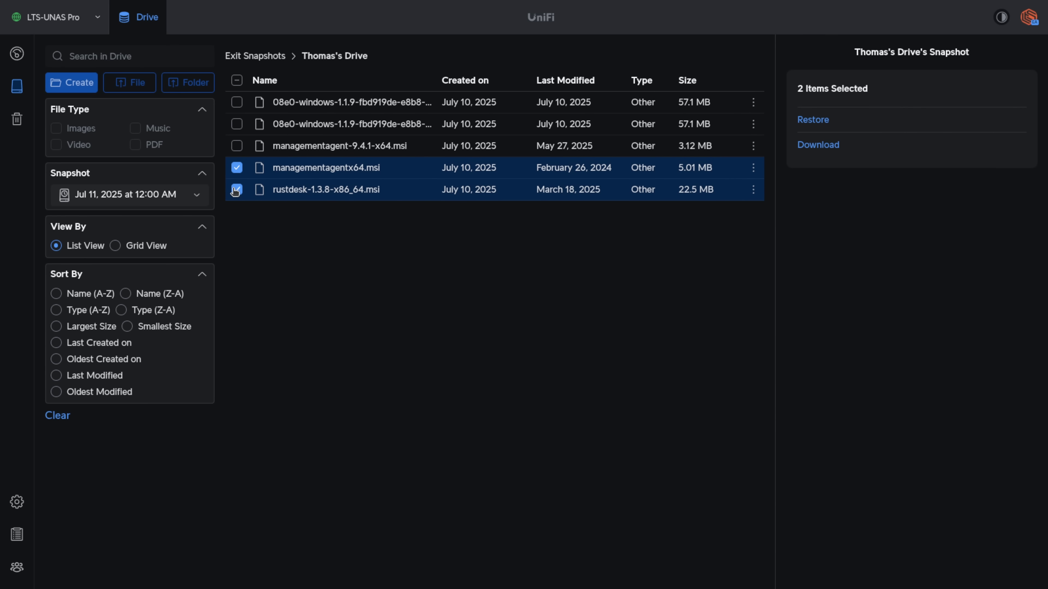
click(820, 123)
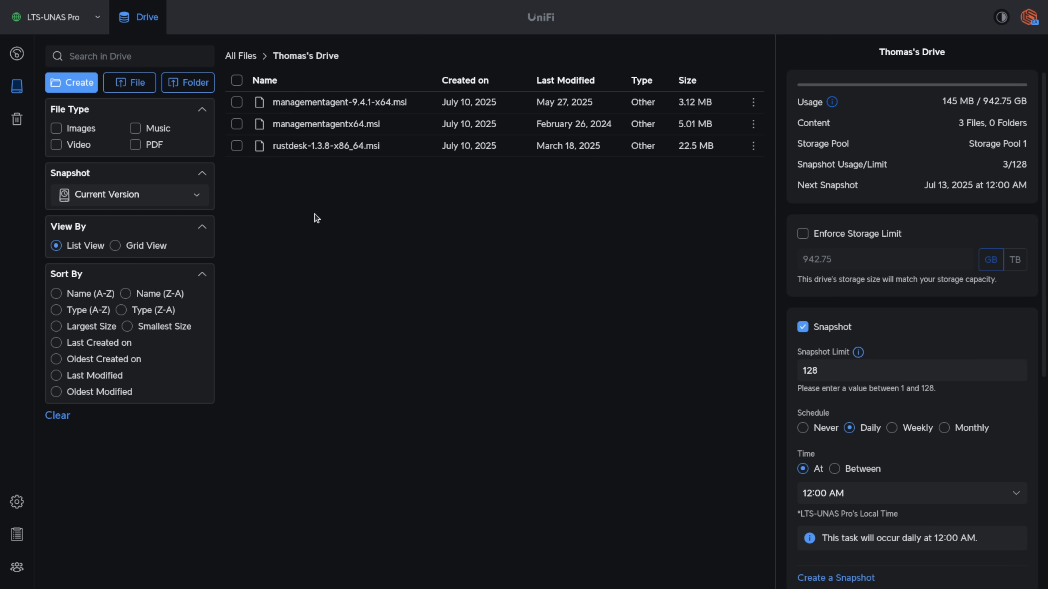
Check managementagentx64.msi's details, then open Test_on_HDD with videos shown as thumbnails.
click(384, 128)
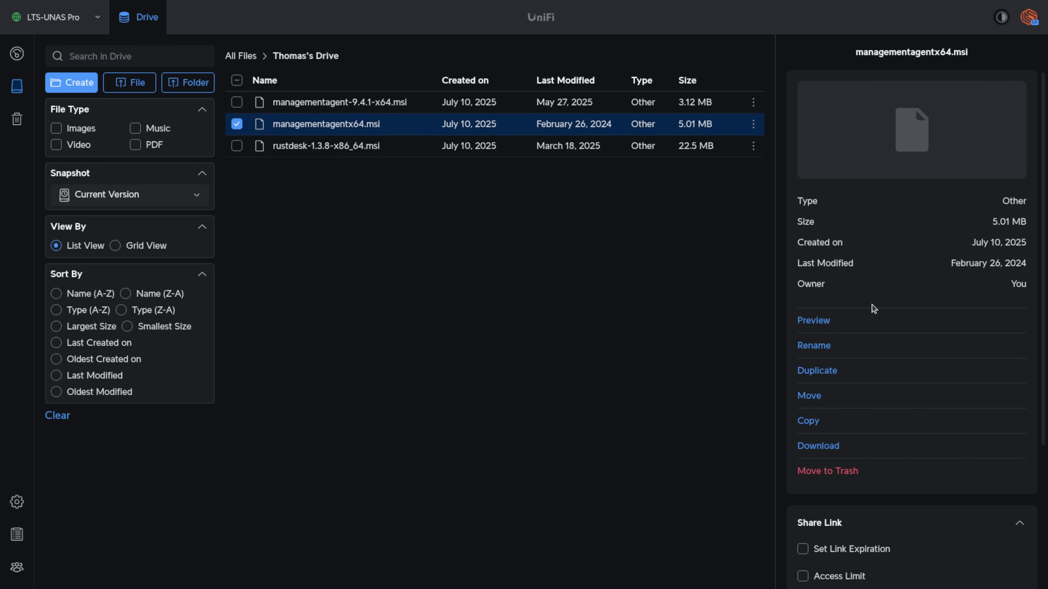
scroll(873, 309, down, 3)
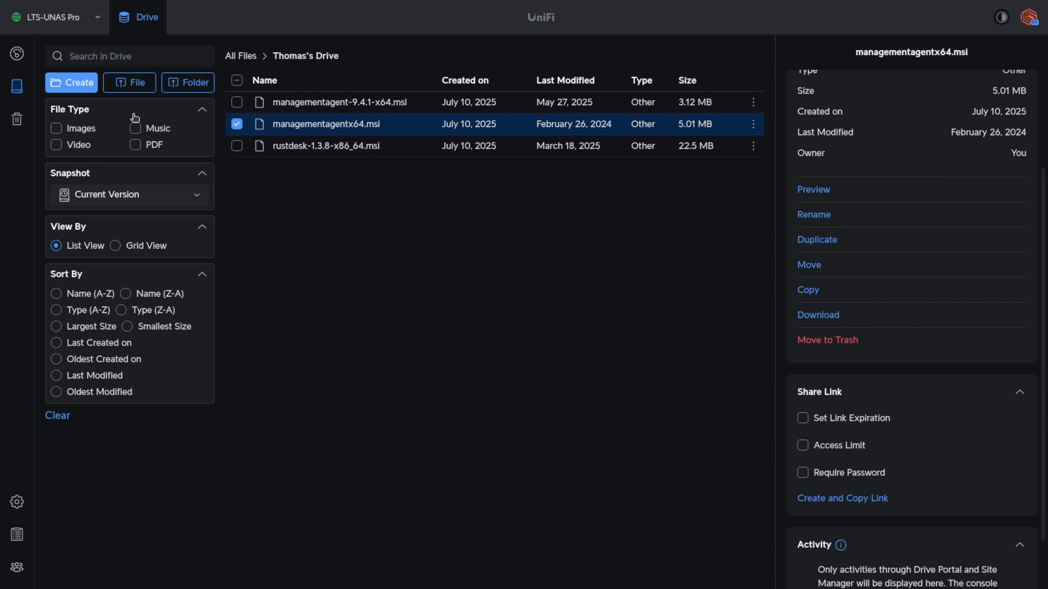
click(239, 58)
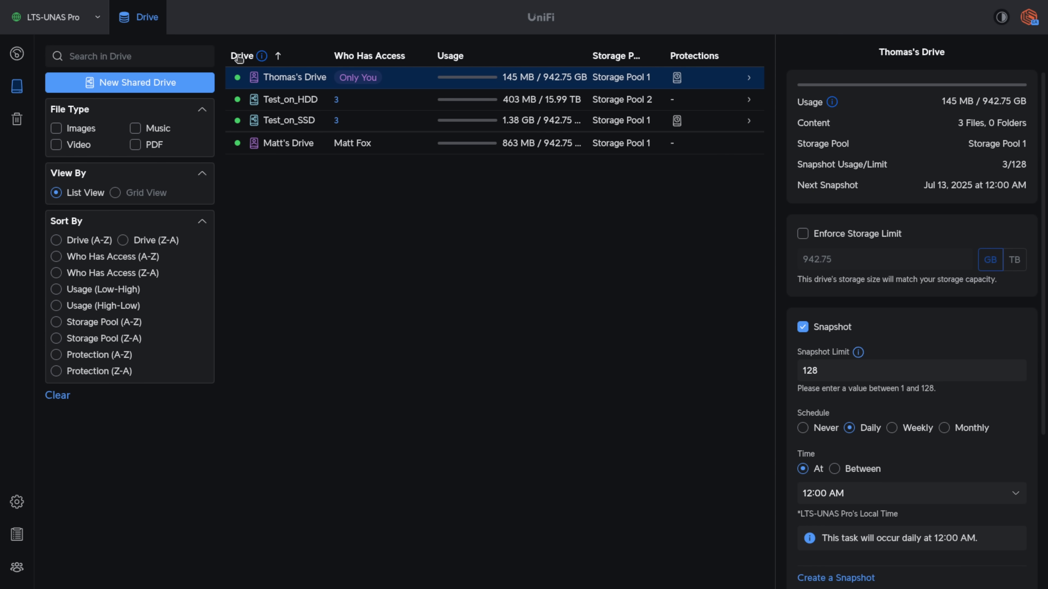
double_click(271, 107)
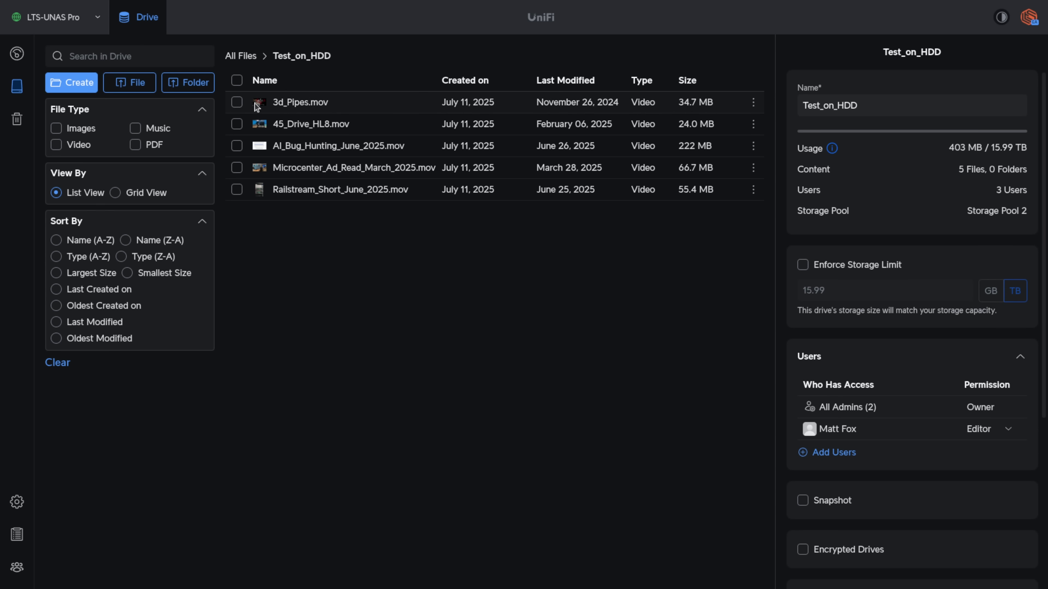
click(136, 196)
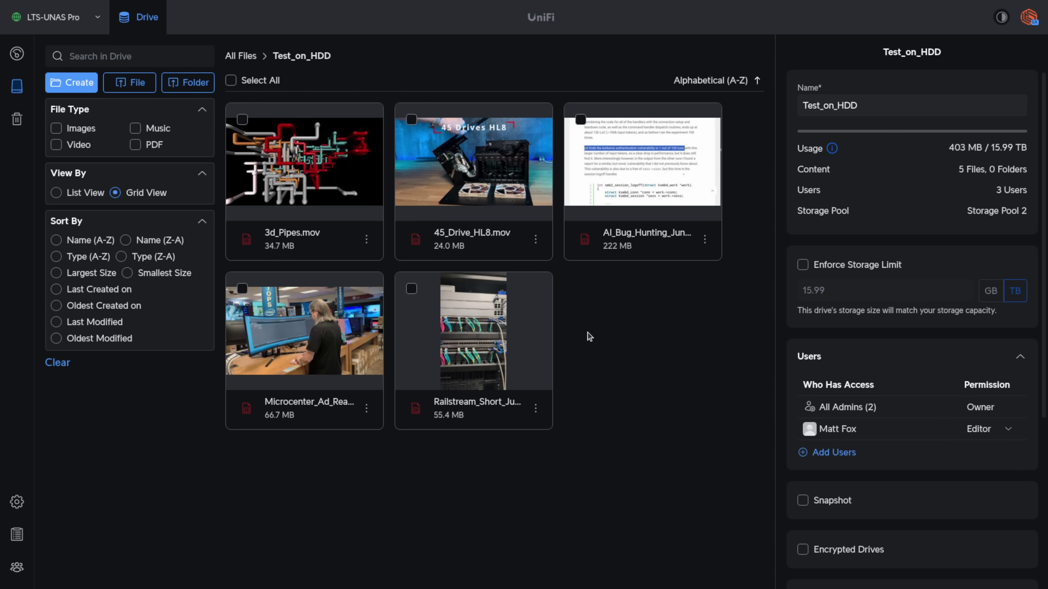
Set 3d_Pipes.mov's share link to require a password, allow 4 accesses, and expire 13/07/2025.
click(243, 120)
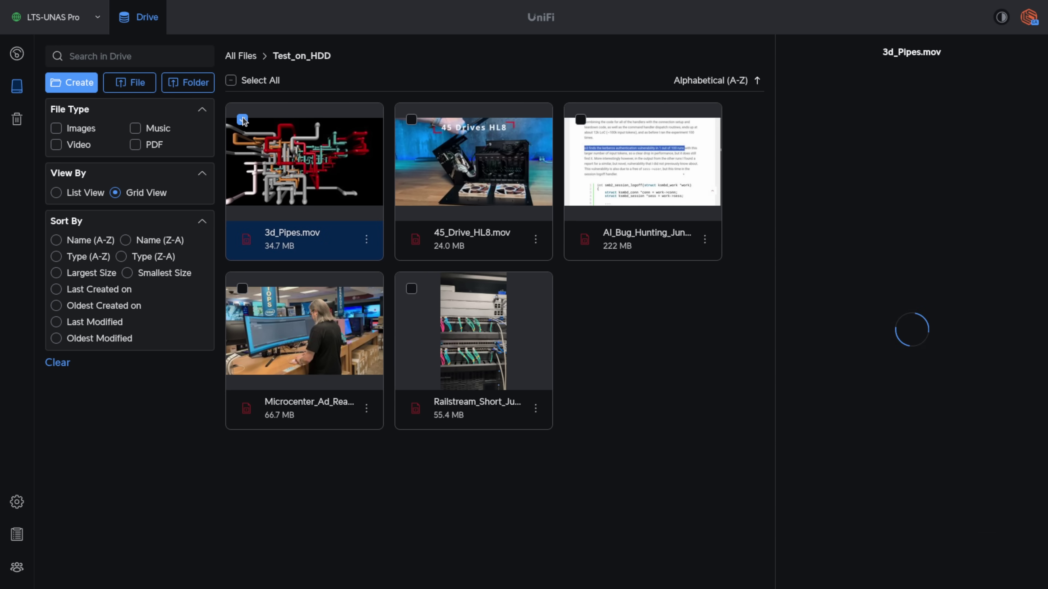
scroll(825, 283, down, 5)
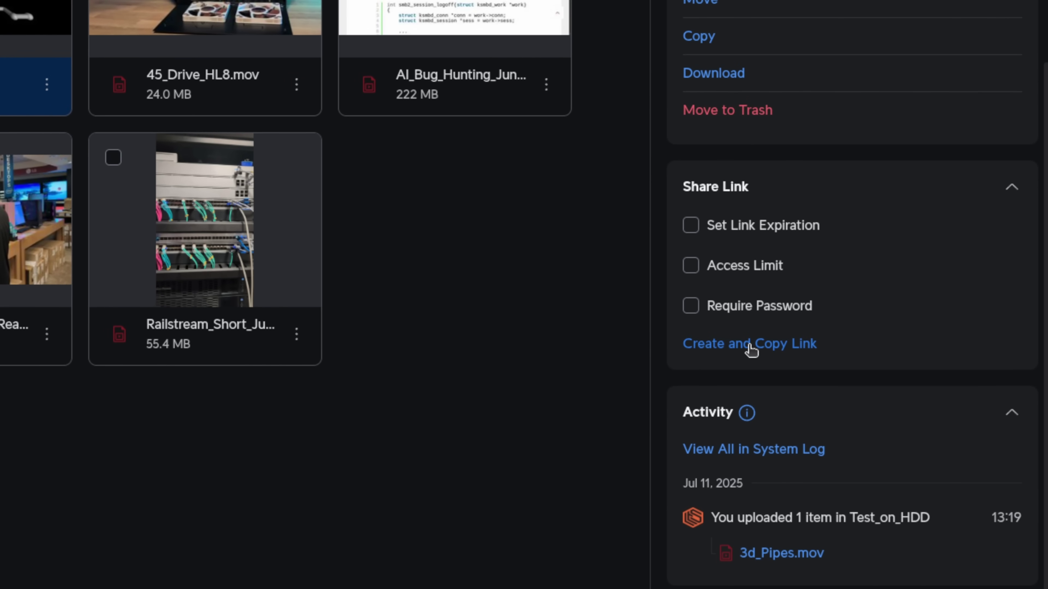
click(690, 309)
click(689, 270)
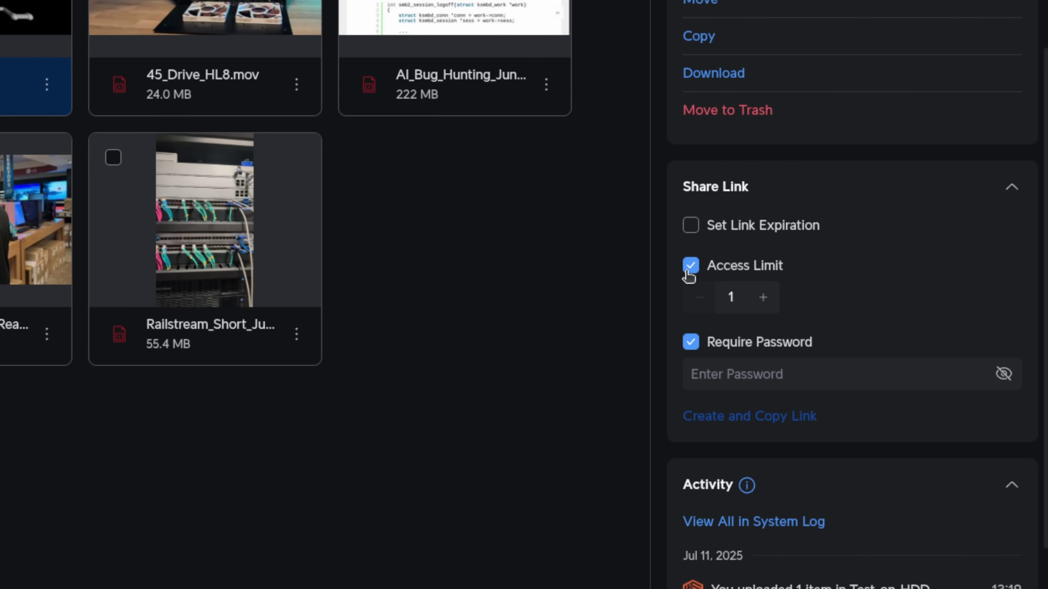
click(763, 297)
click(763, 297)
click(763, 297)
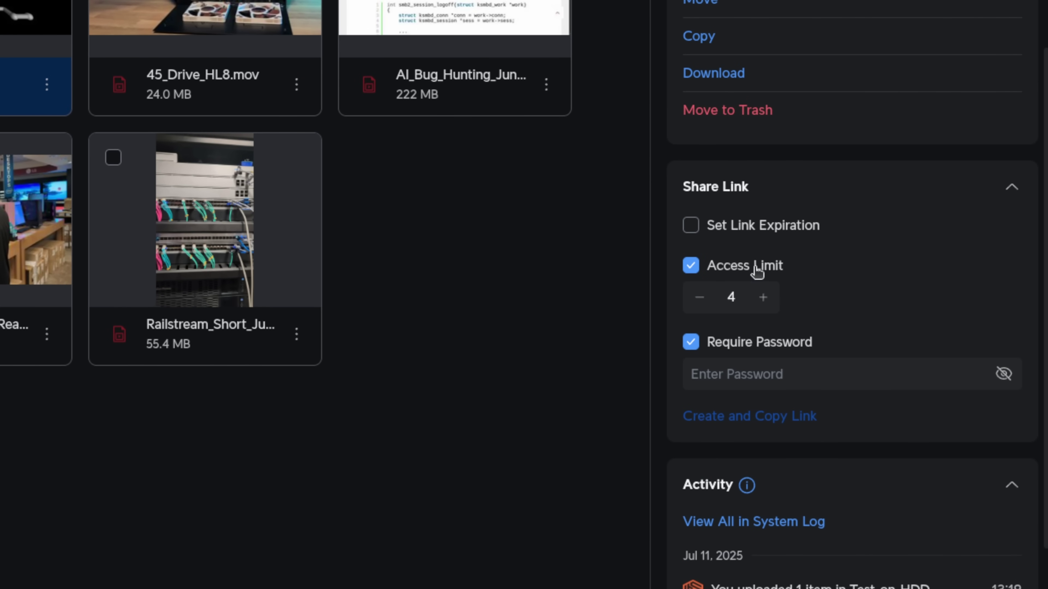
click(691, 226)
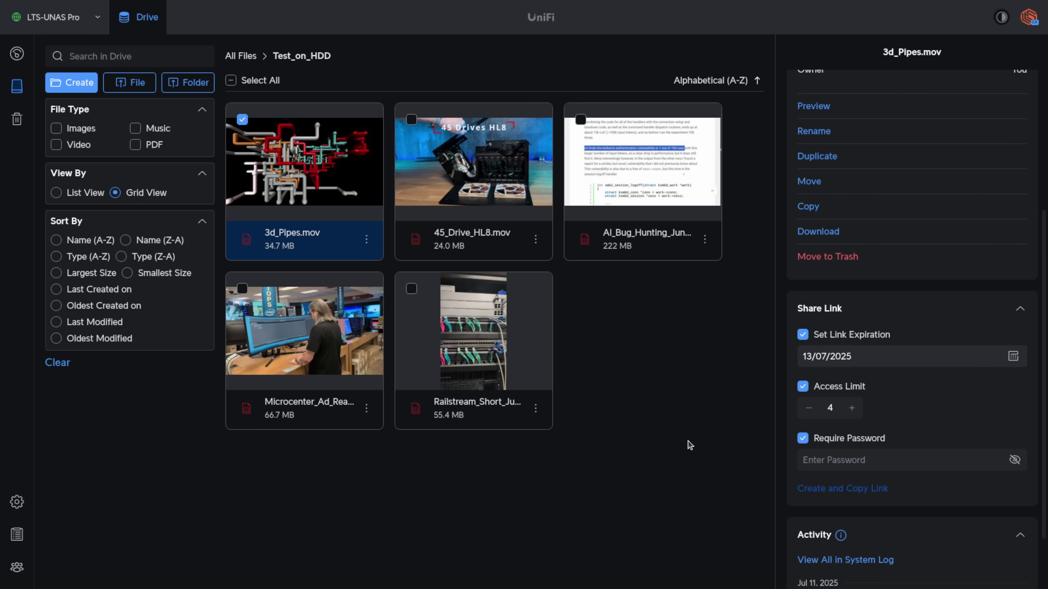
scroll(827, 483, down, 3)
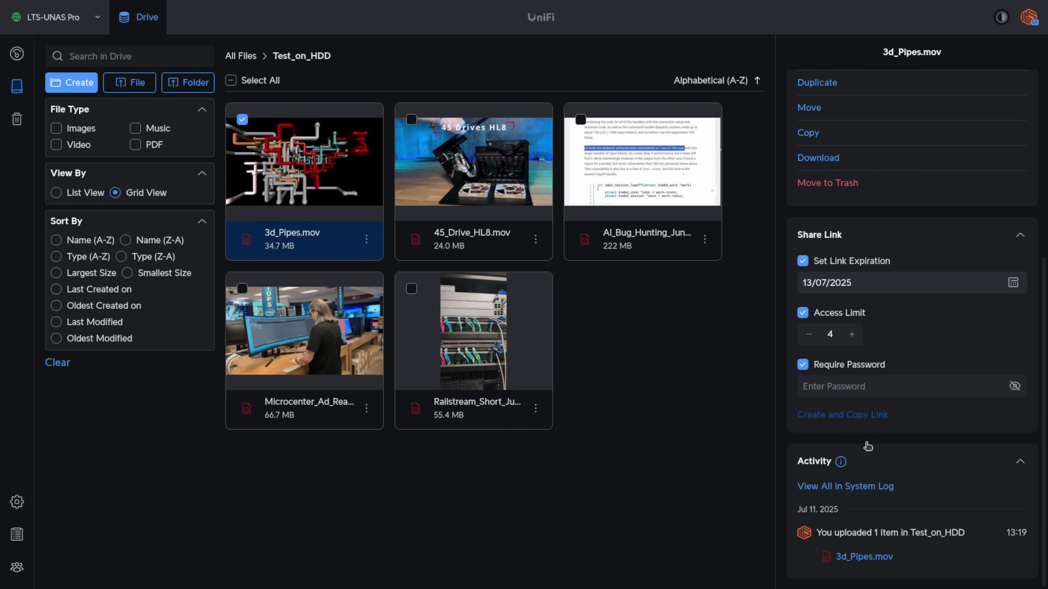
Open Test_on_HDD's full system log, then browse the Services, Snapshots, Backups, Storage and Activity logs.
click(855, 493)
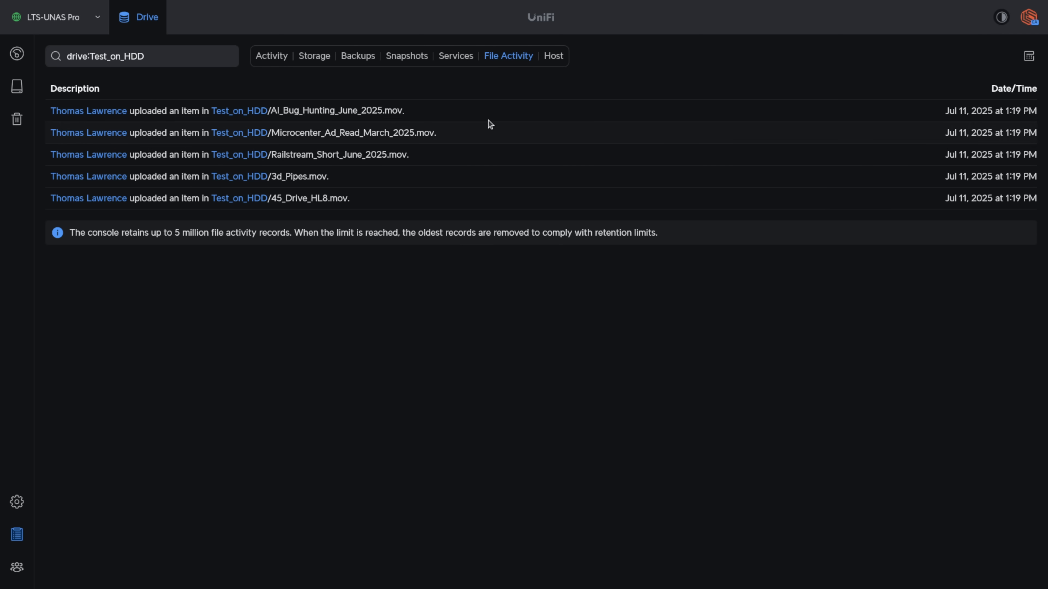
click(461, 61)
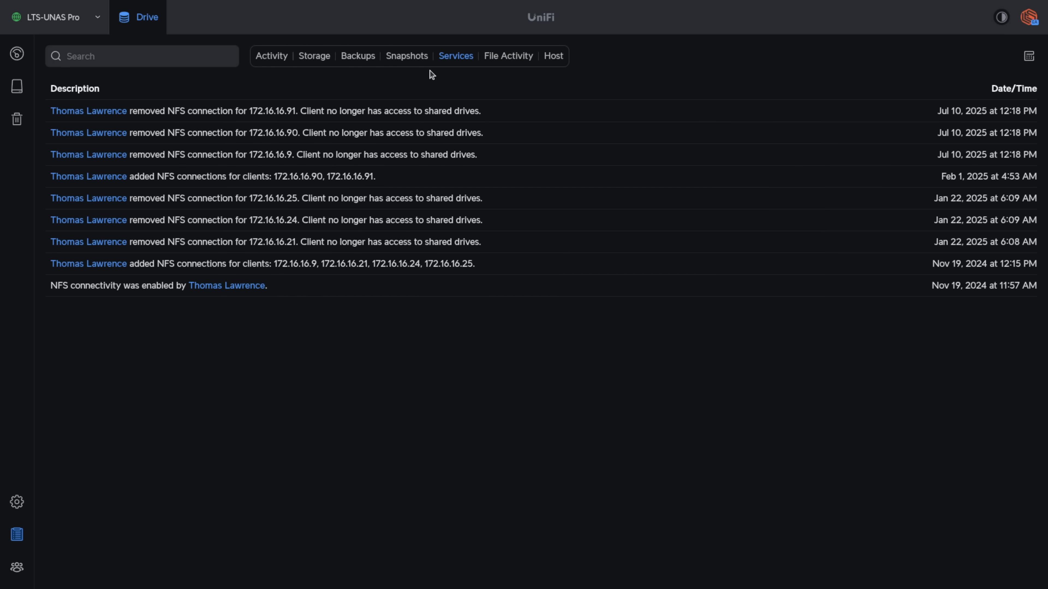
click(415, 62)
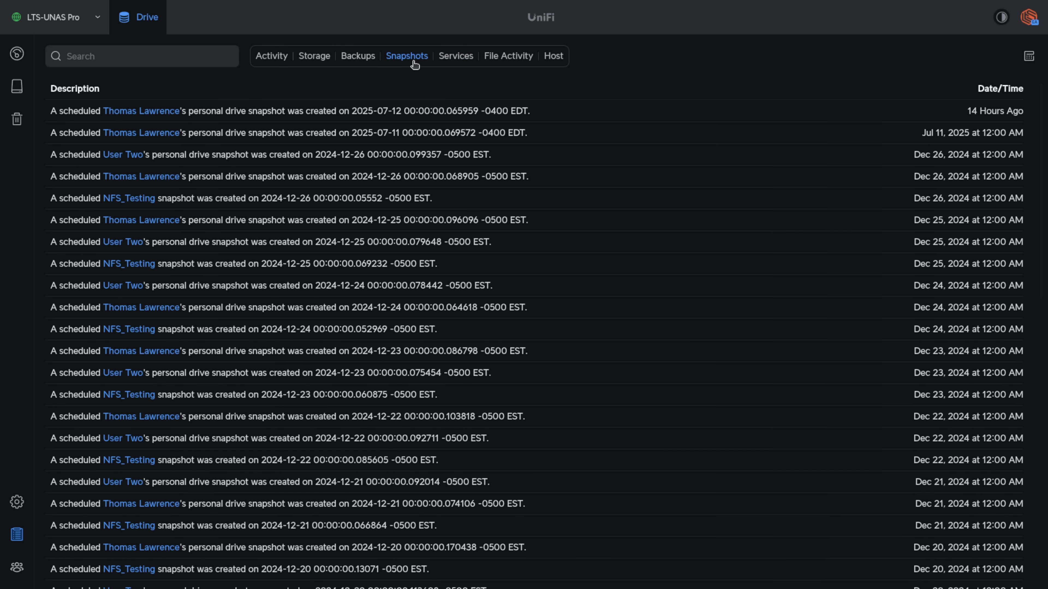
click(369, 62)
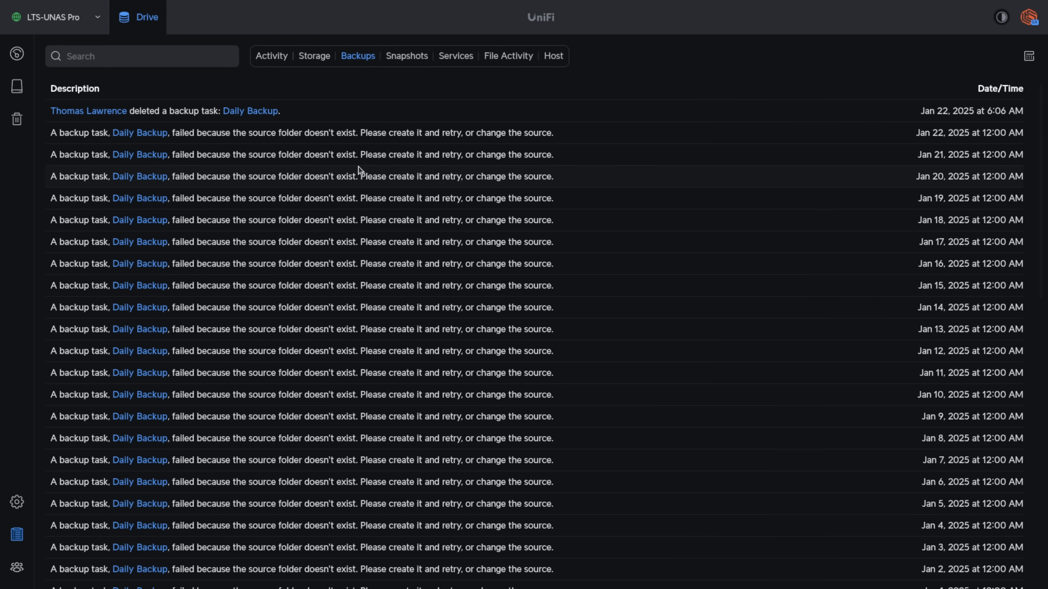
click(316, 62)
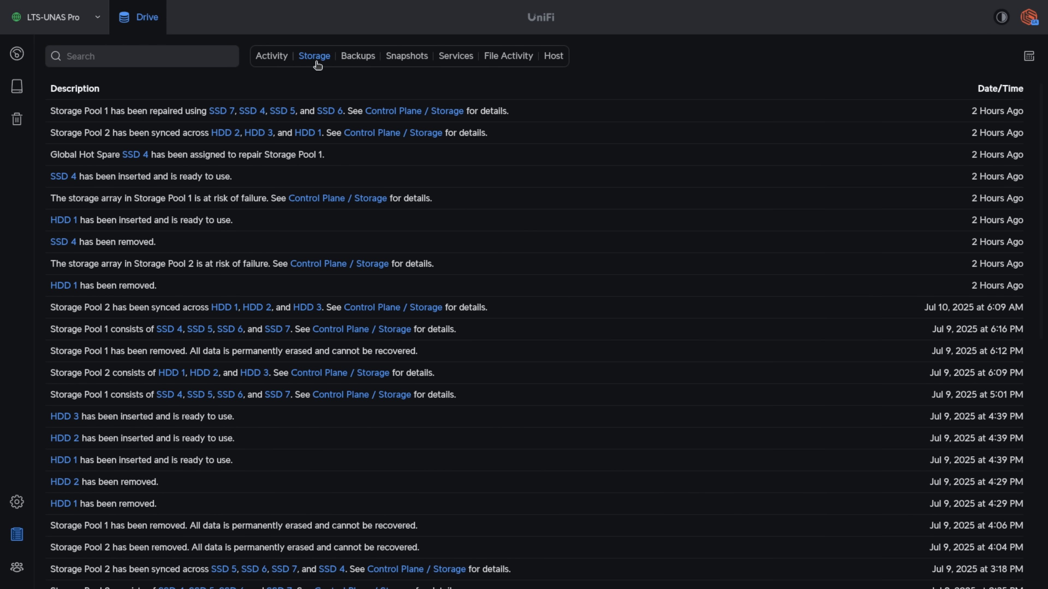
click(278, 59)
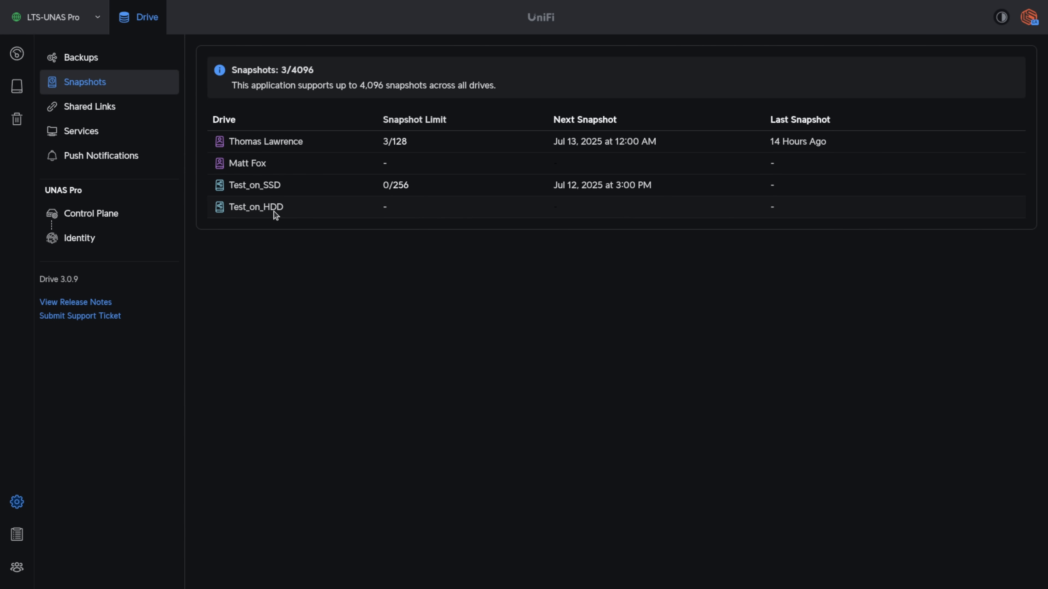
Enable snapshots for Test_on_HDD within a window from 08:00 AM to 05:00 PM.
click(275, 214)
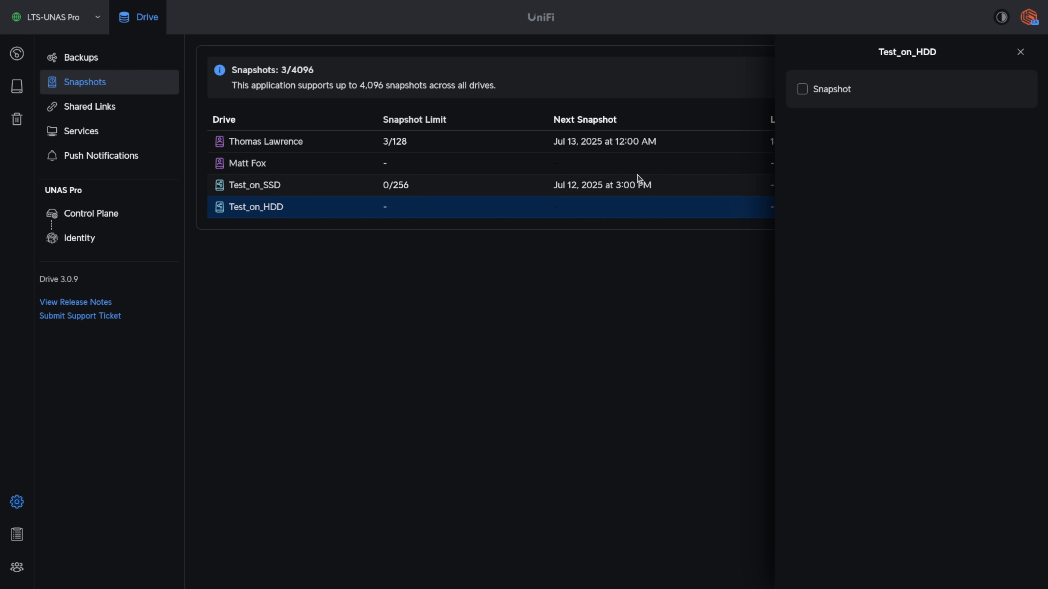
click(803, 90)
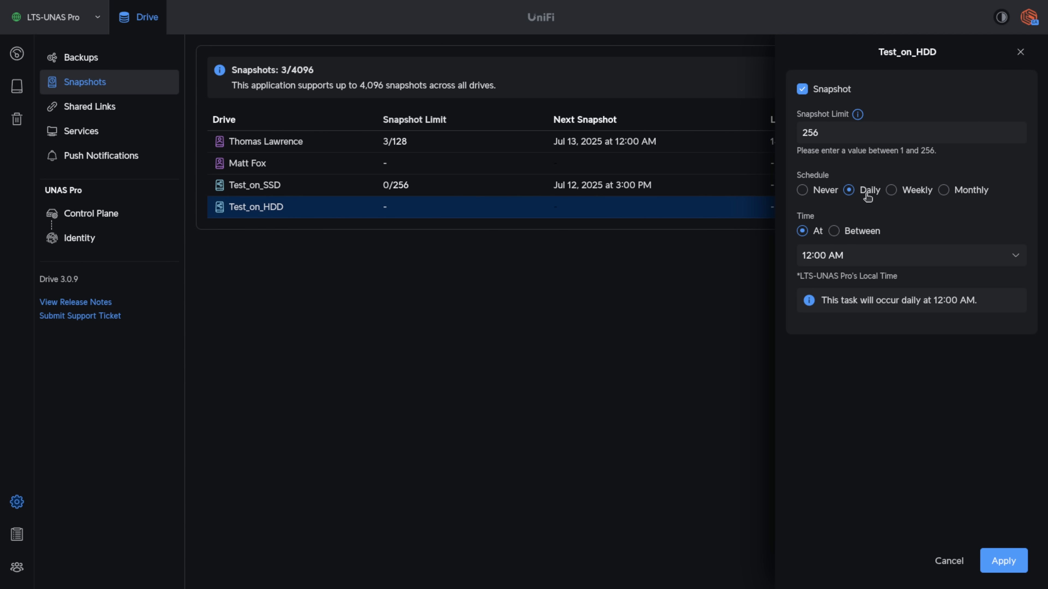
click(861, 257)
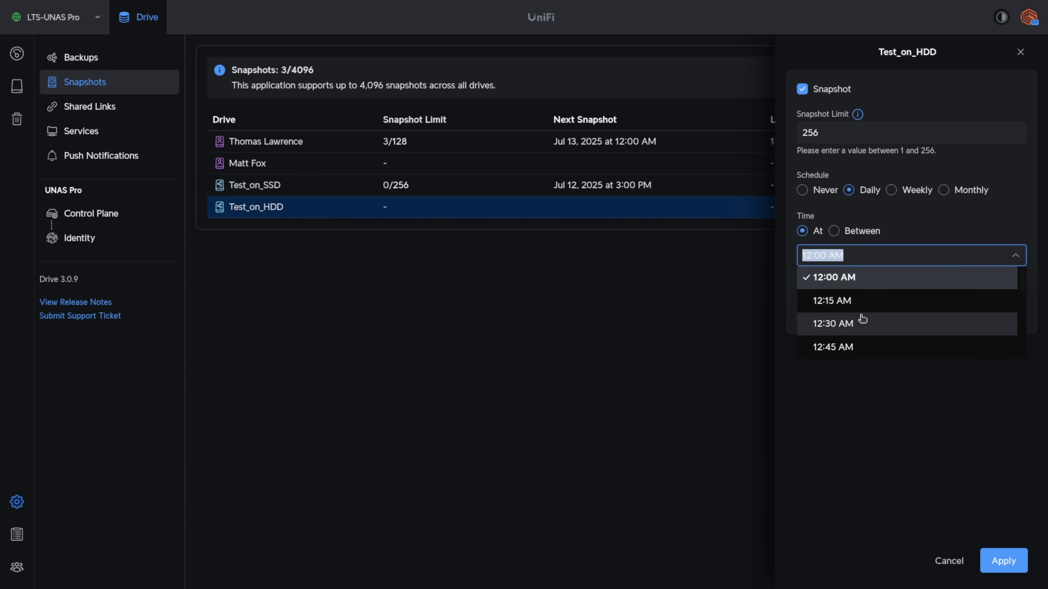
click(888, 234)
click(834, 231)
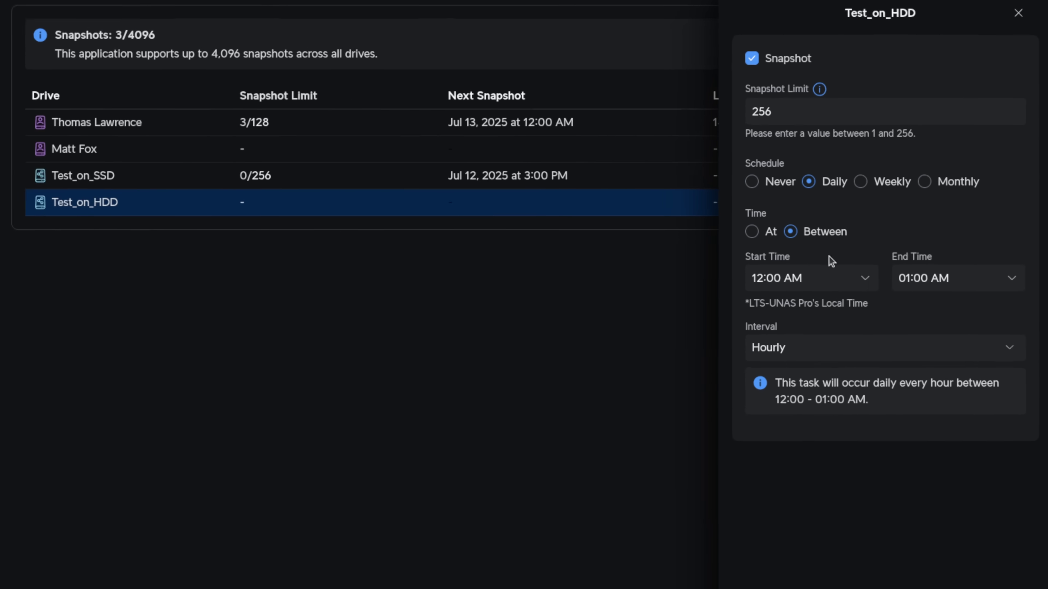
click(829, 273)
scroll(820, 349, down, 5)
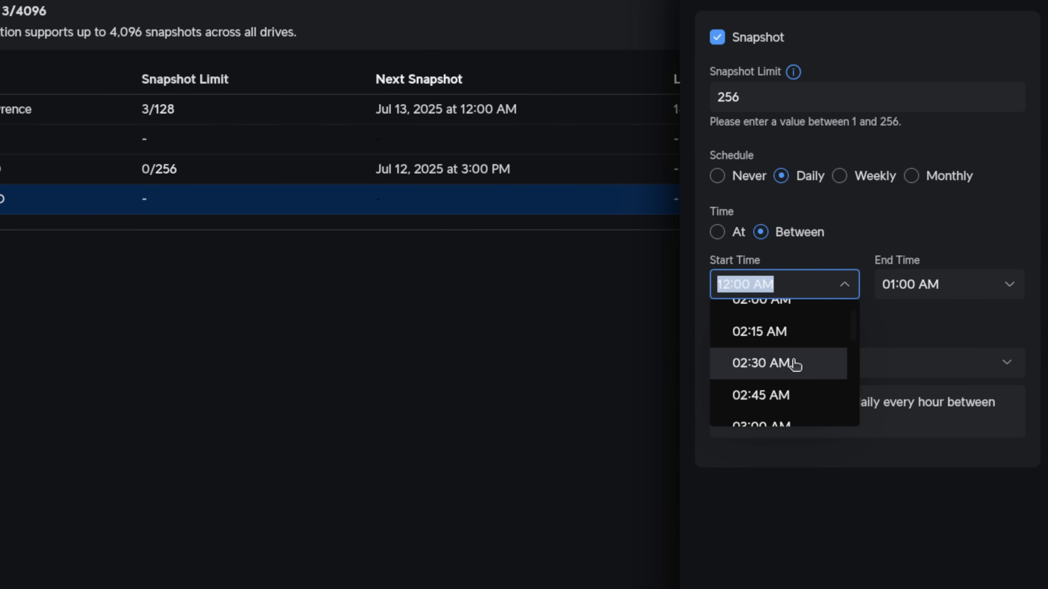
scroll(794, 364, down, 10)
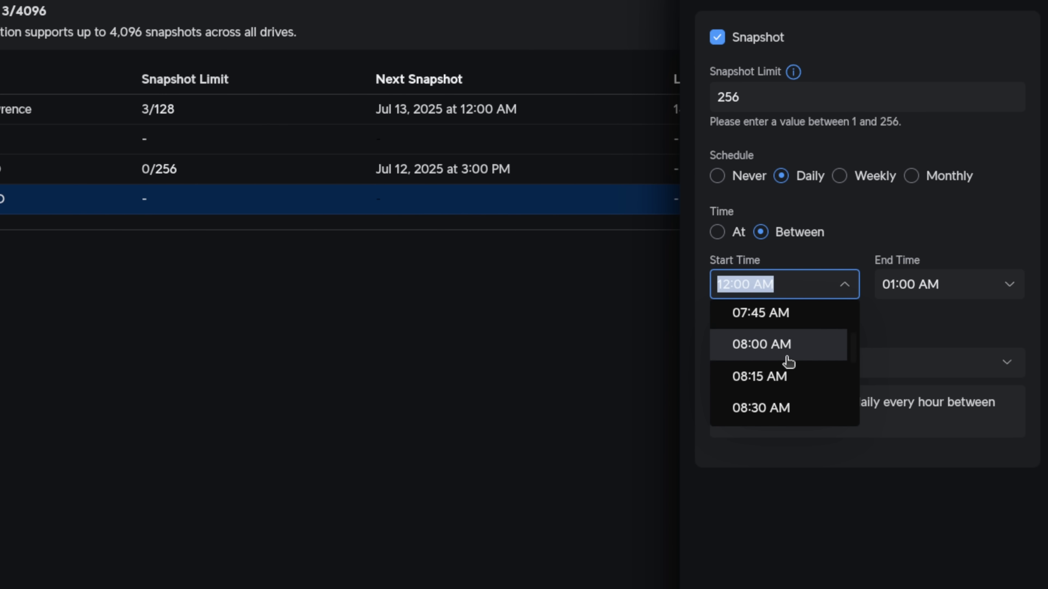
click(788, 362)
click(986, 300)
scroll(964, 350, down, 7)
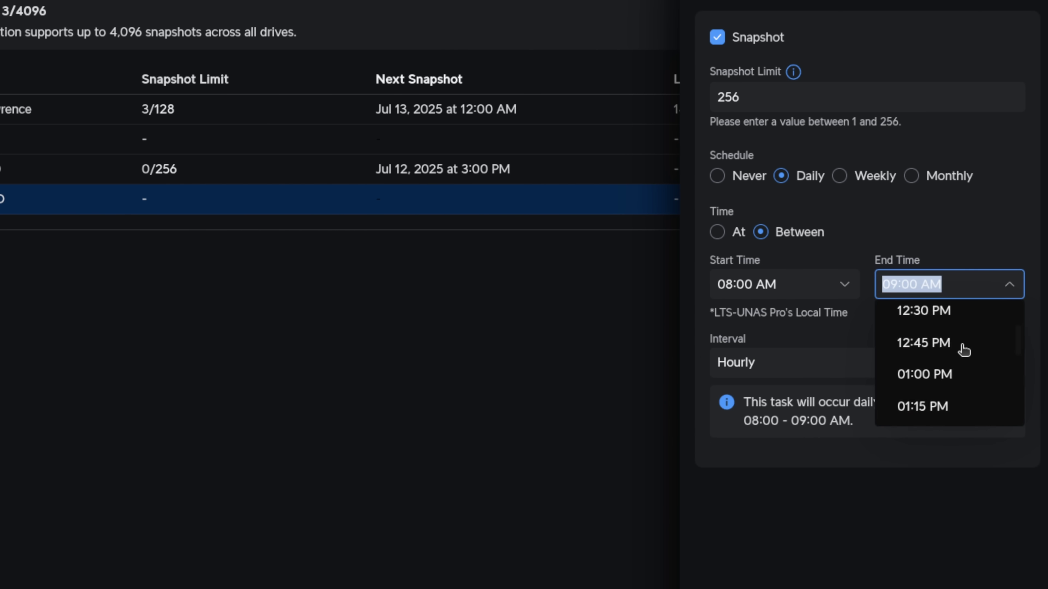
scroll(964, 350, down, 8)
click(964, 348)
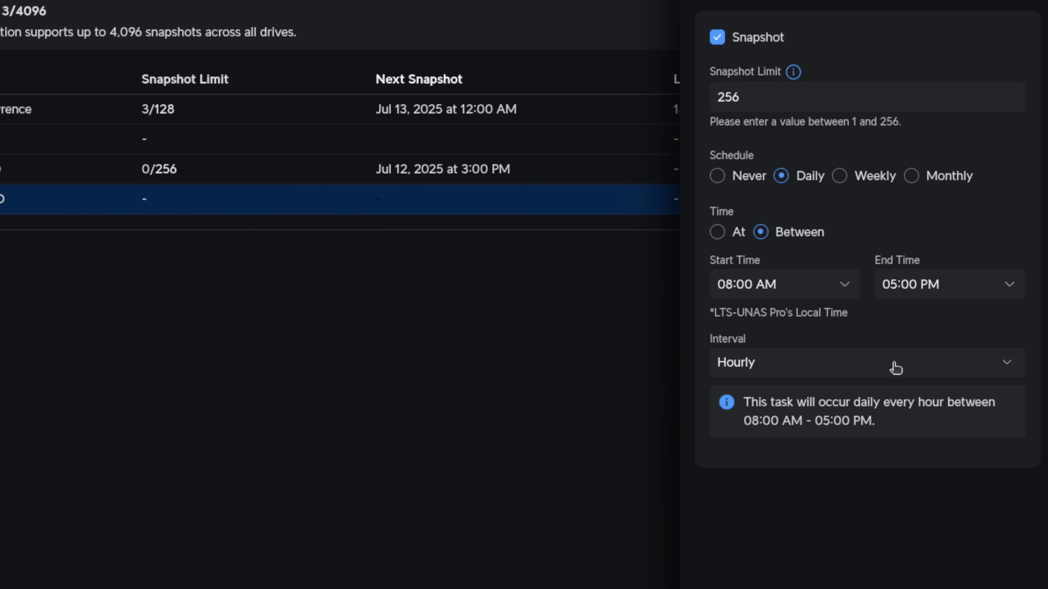
Make the snapshots hourly on a weekly Monday–Friday schedule and apply the settings.
click(821, 372)
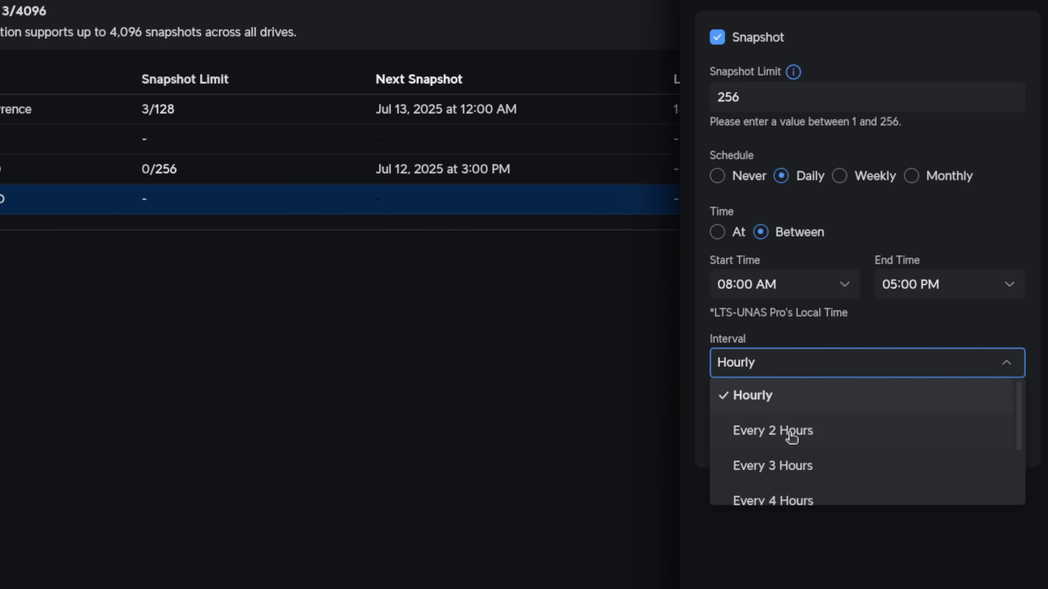
scroll(792, 434, down, 2)
click(791, 560)
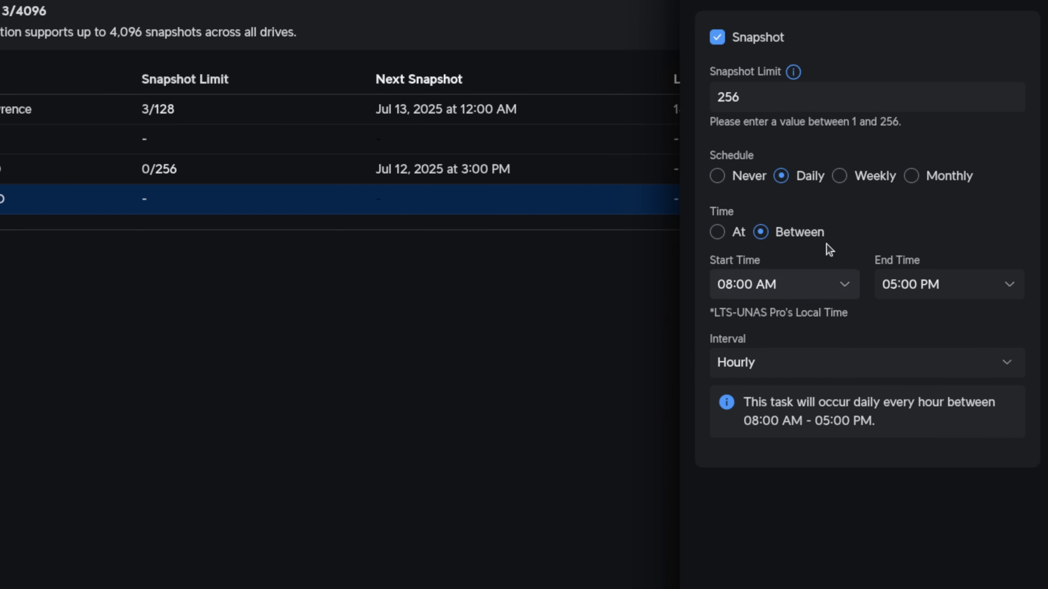
click(840, 176)
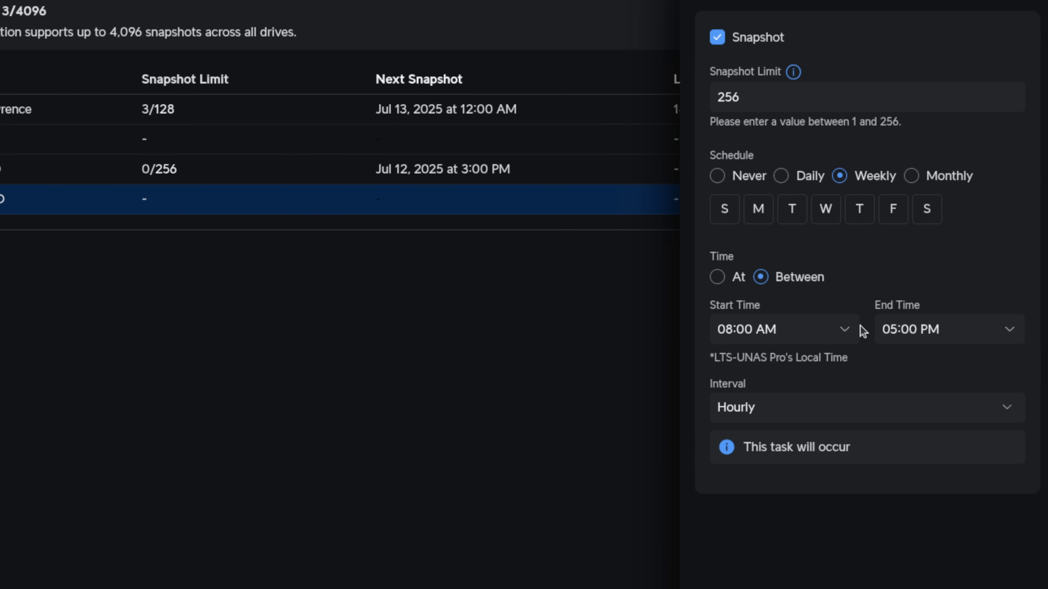
click(850, 412)
scroll(844, 507, up, 2)
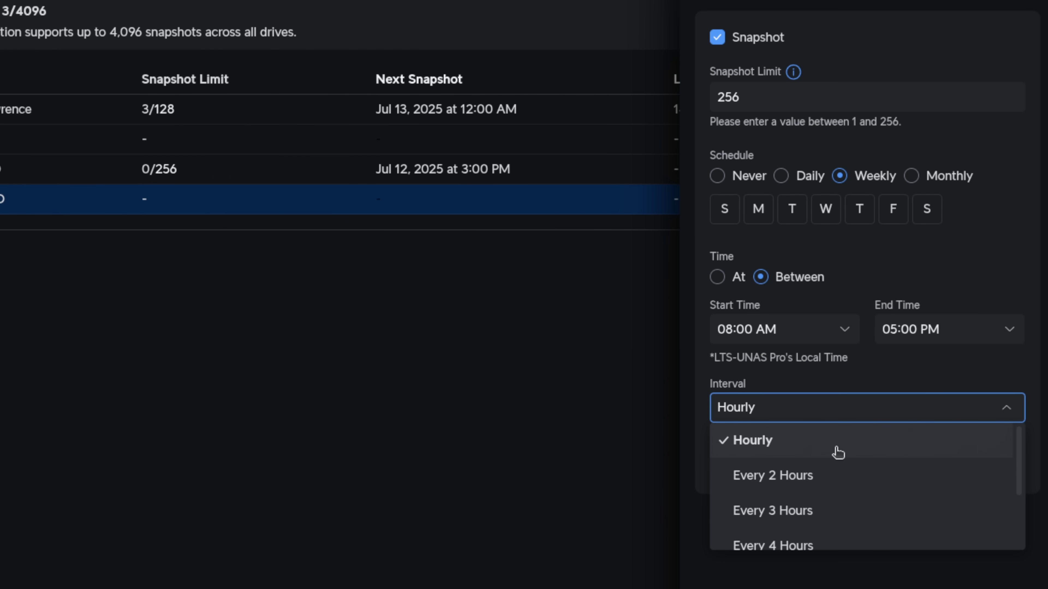
click(758, 208)
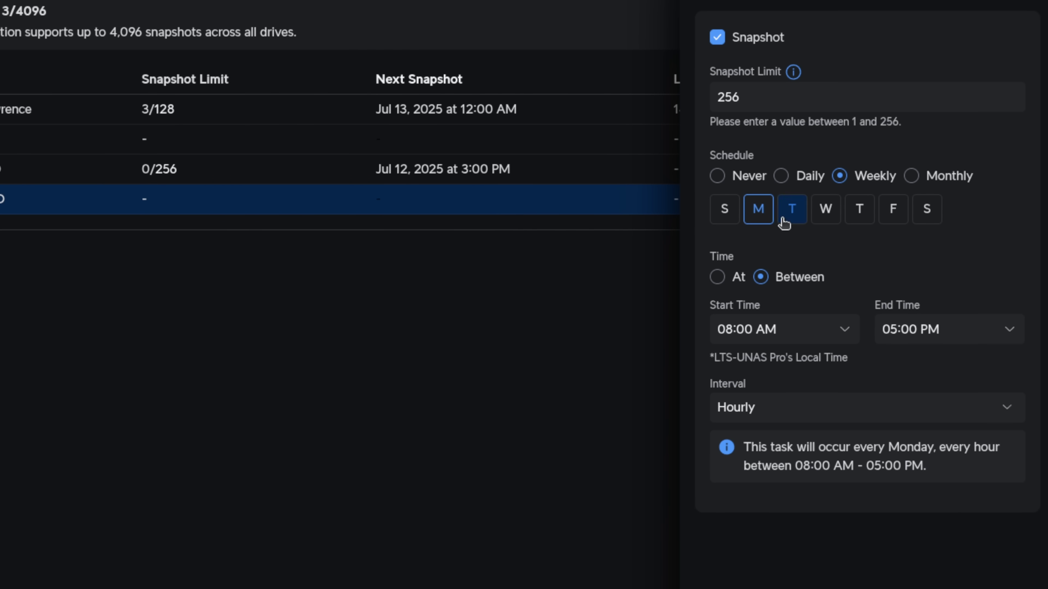
click(792, 209)
click(819, 220)
click(859, 212)
click(893, 213)
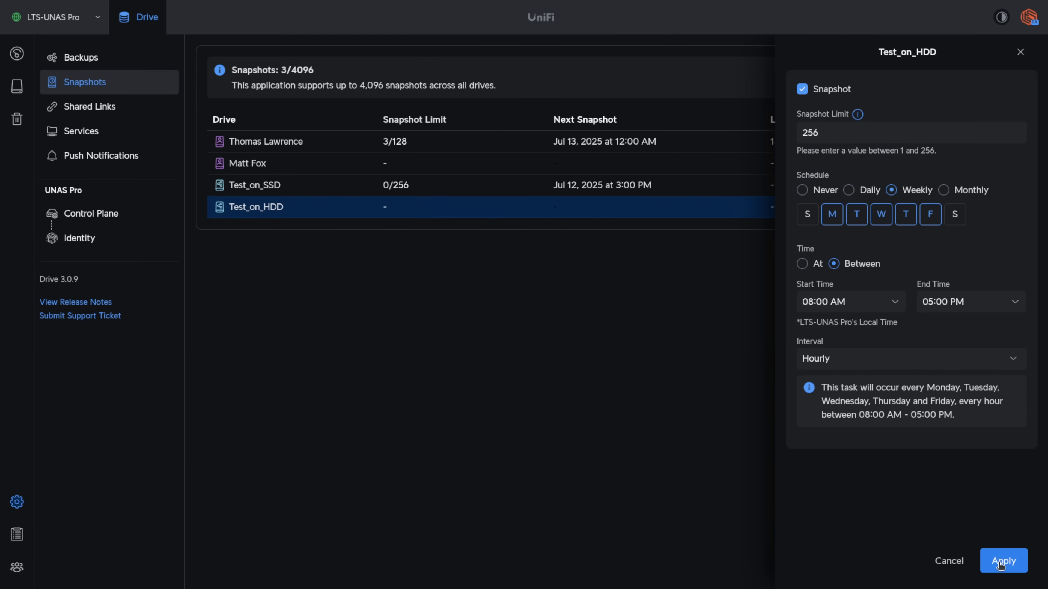
click(1000, 565)
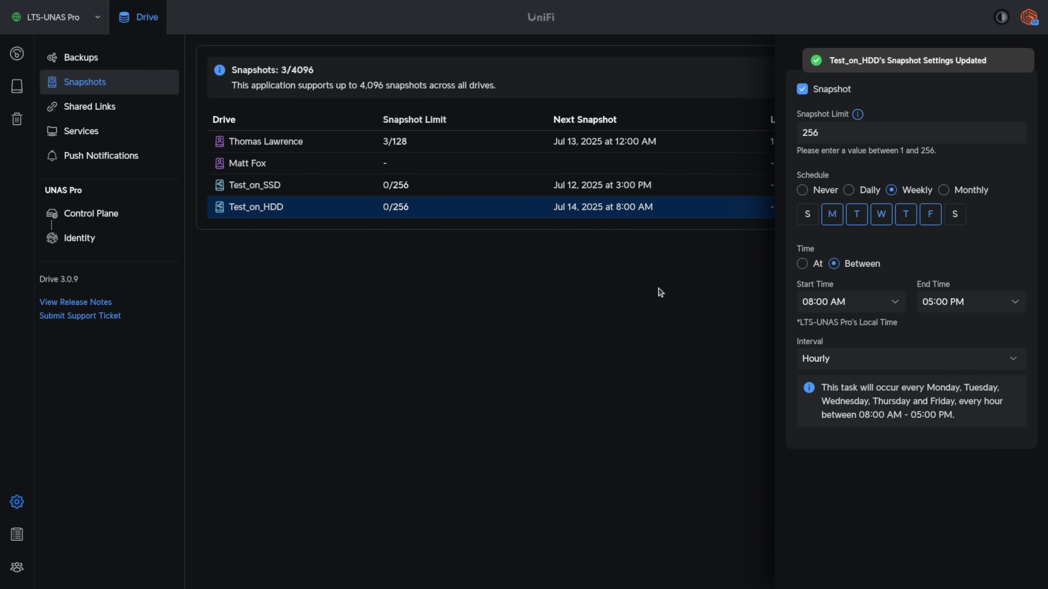
Review snapshot settings for Test_on_HDD, Test_on_SSD and the personal drives, noting the 4,096 snapshot limit.
click(1017, 75)
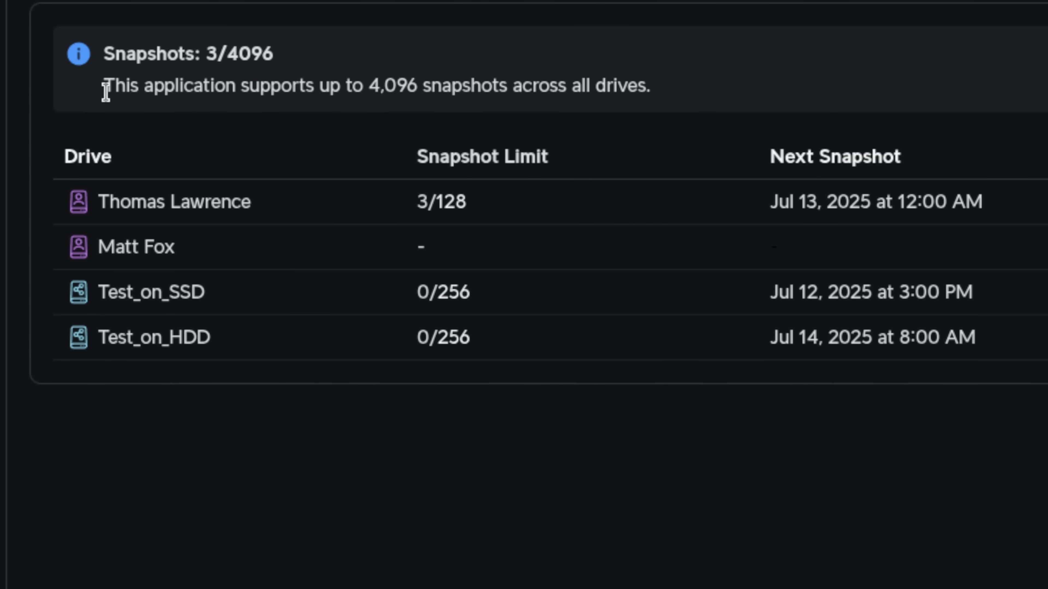
drag(106, 91, 660, 105)
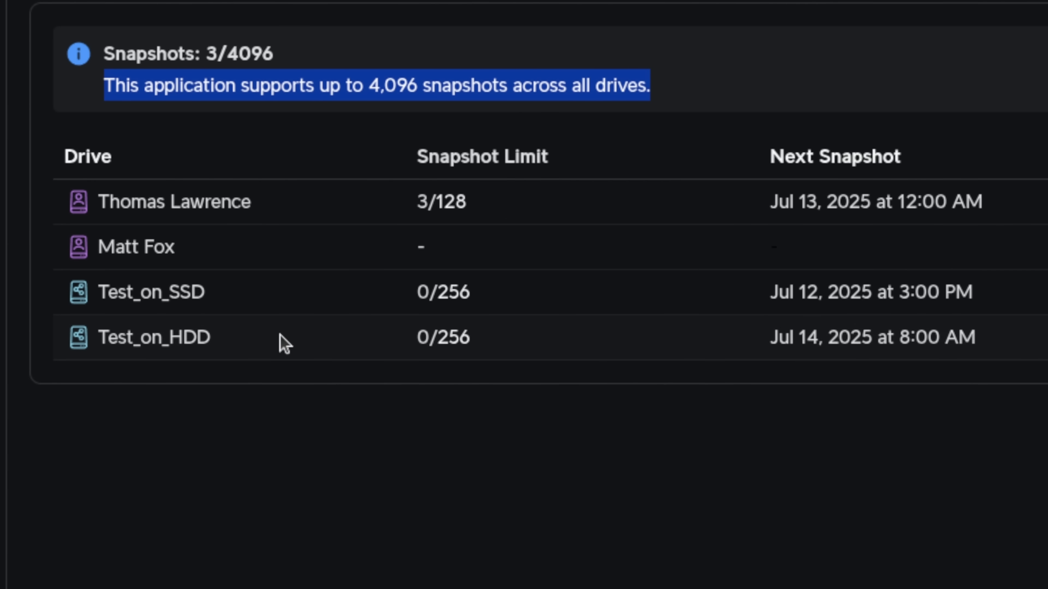
click(285, 343)
click(281, 282)
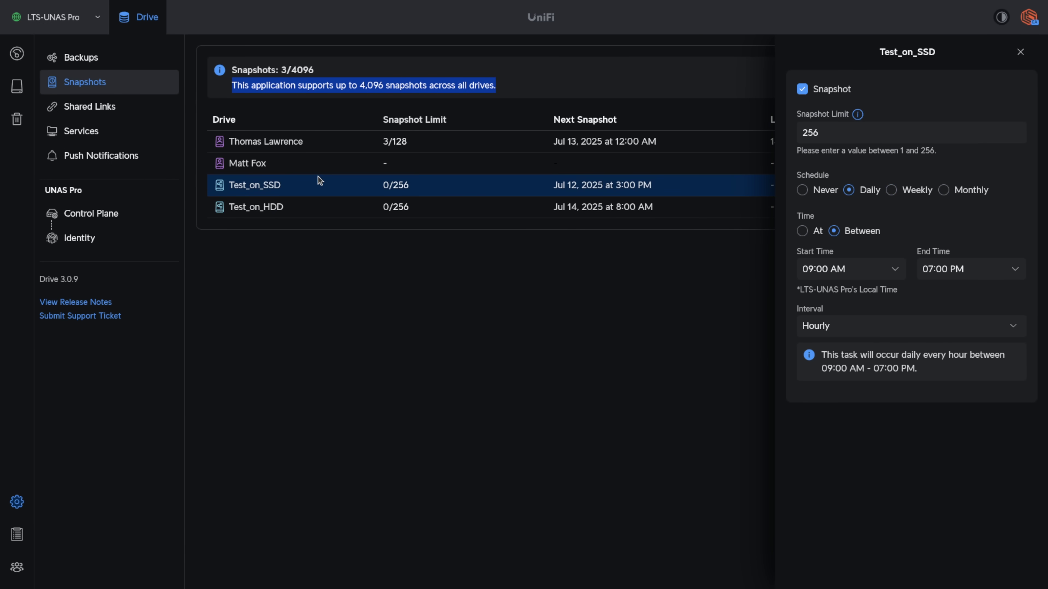
click(323, 166)
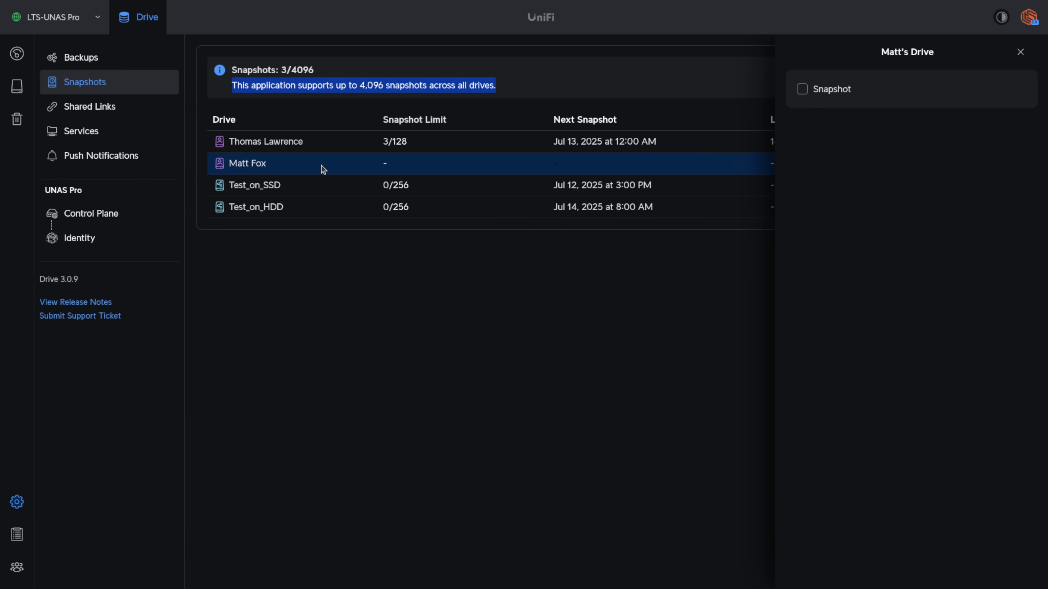
click(324, 148)
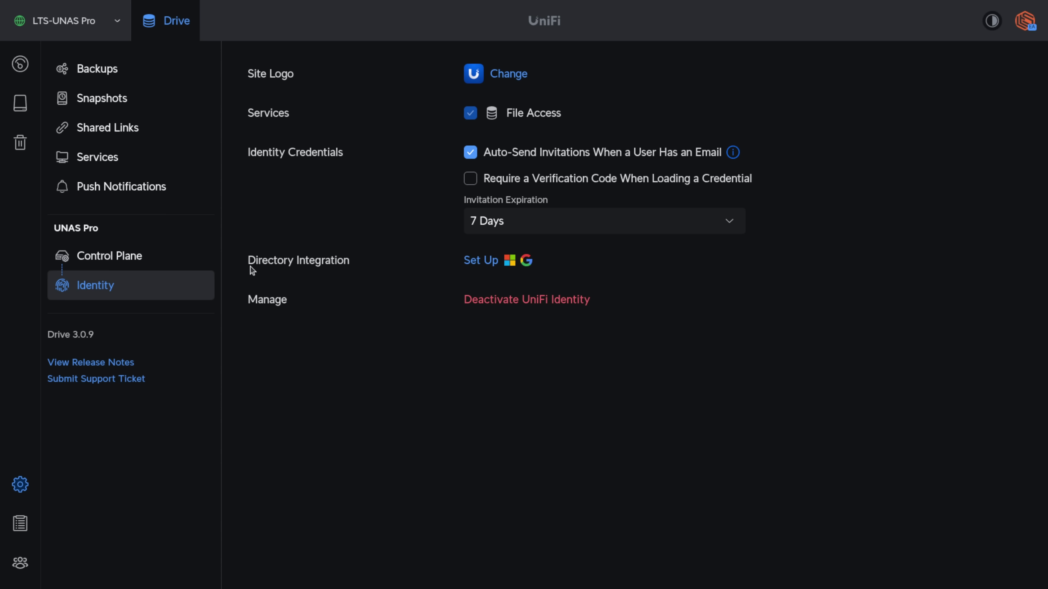
Check which directory types Directory Integration supports, then cancel the setup.
click(481, 260)
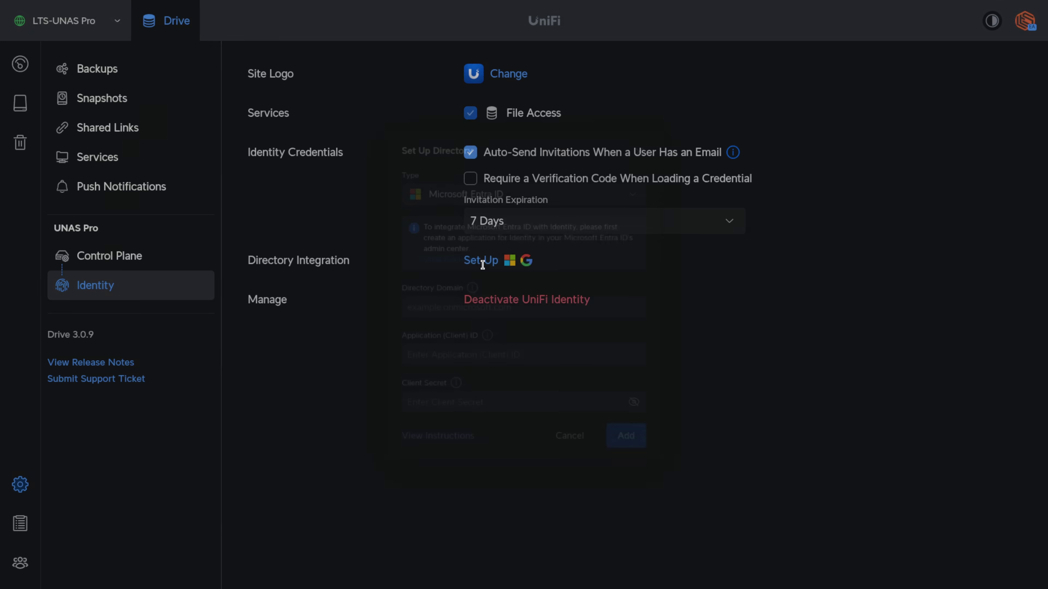
click(500, 171)
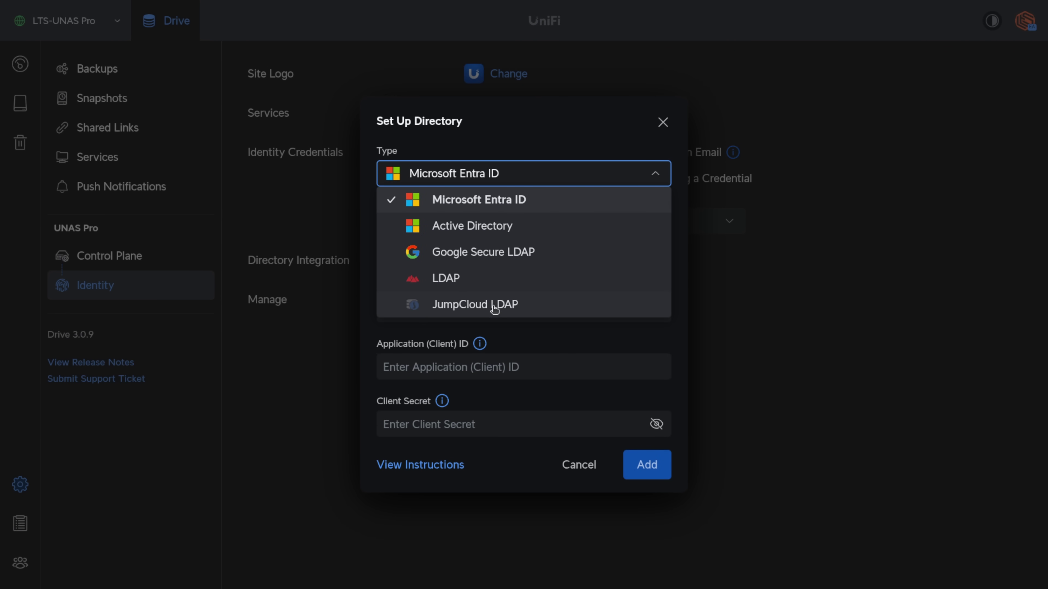
click(662, 123)
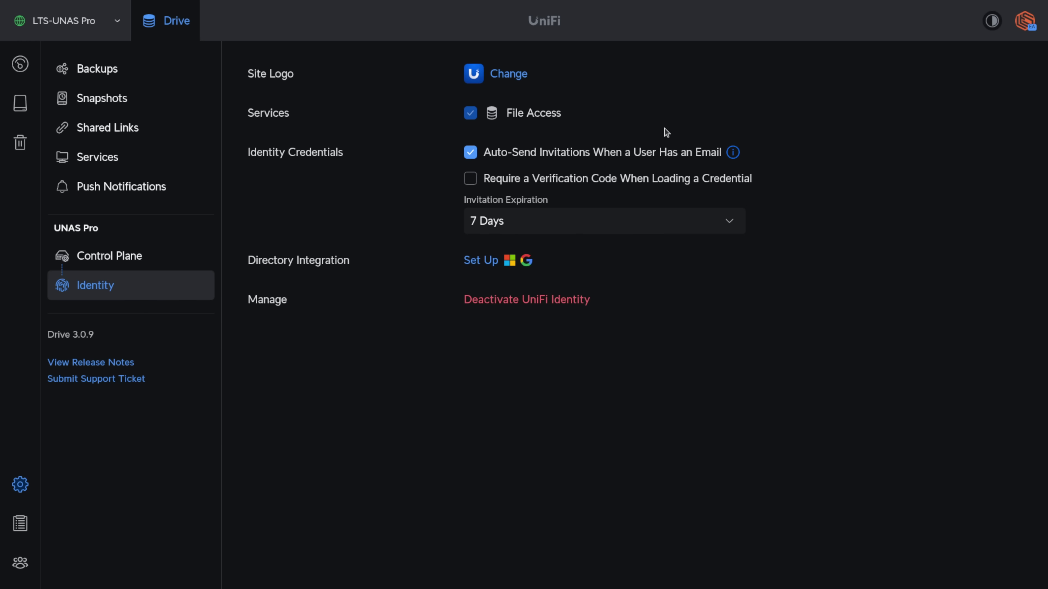
Create a new user in Admins & Users with a personal drive limited to 1 GB.
click(21, 564)
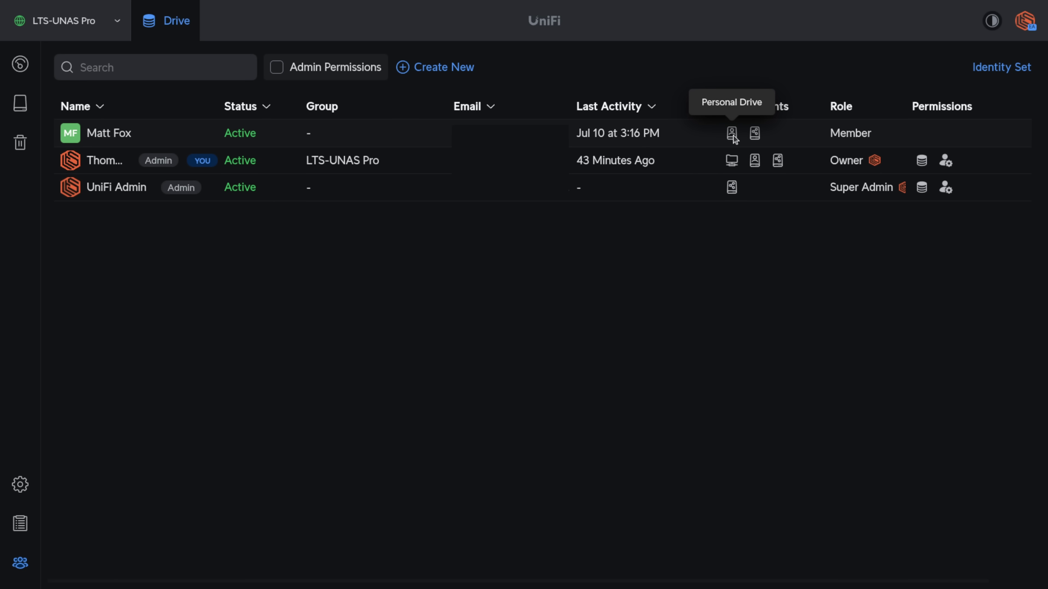
click(470, 68)
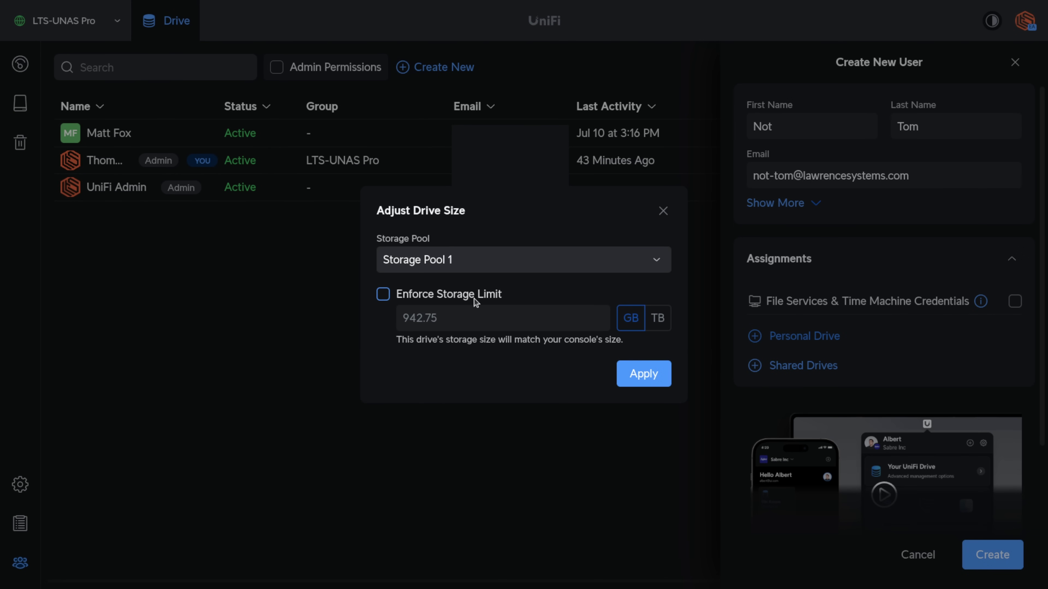
click(472, 294)
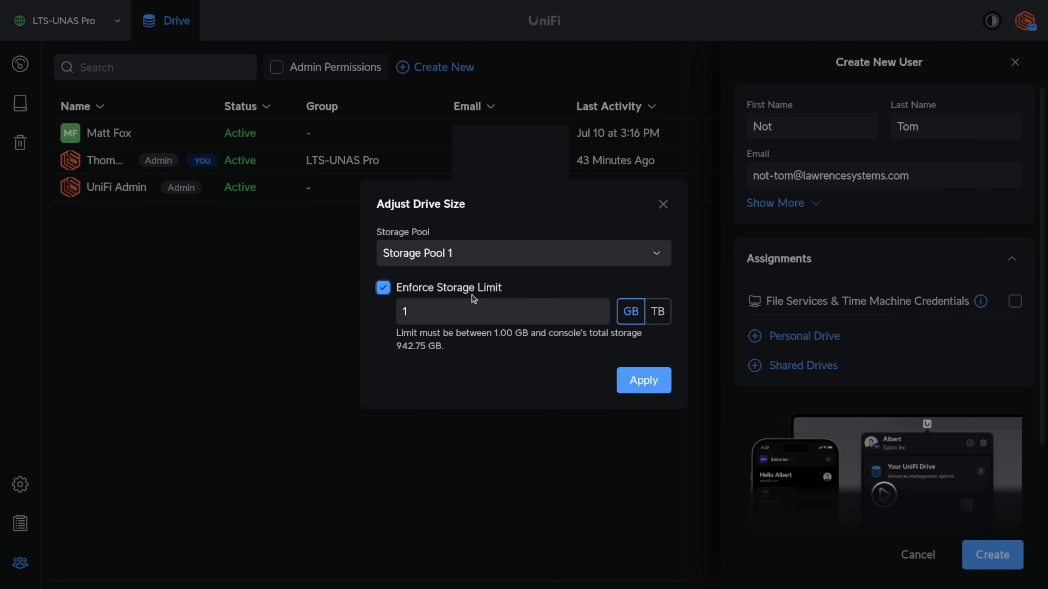
click(643, 381)
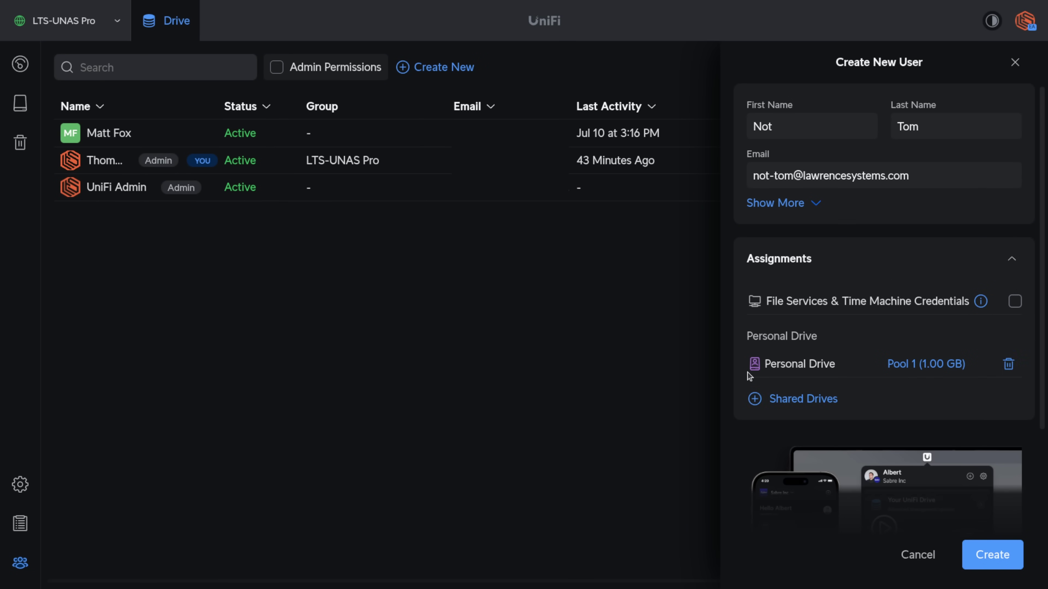
Give the new user access to the Test_on_HDD and Test_on_SSD shared drives.
click(755, 399)
click(302, 224)
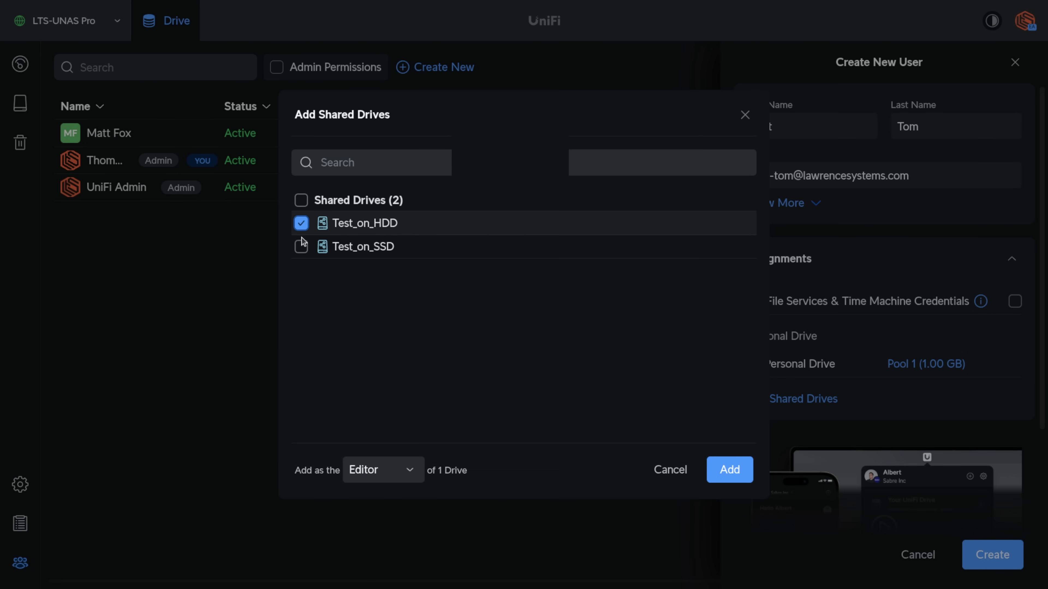
click(302, 246)
click(730, 469)
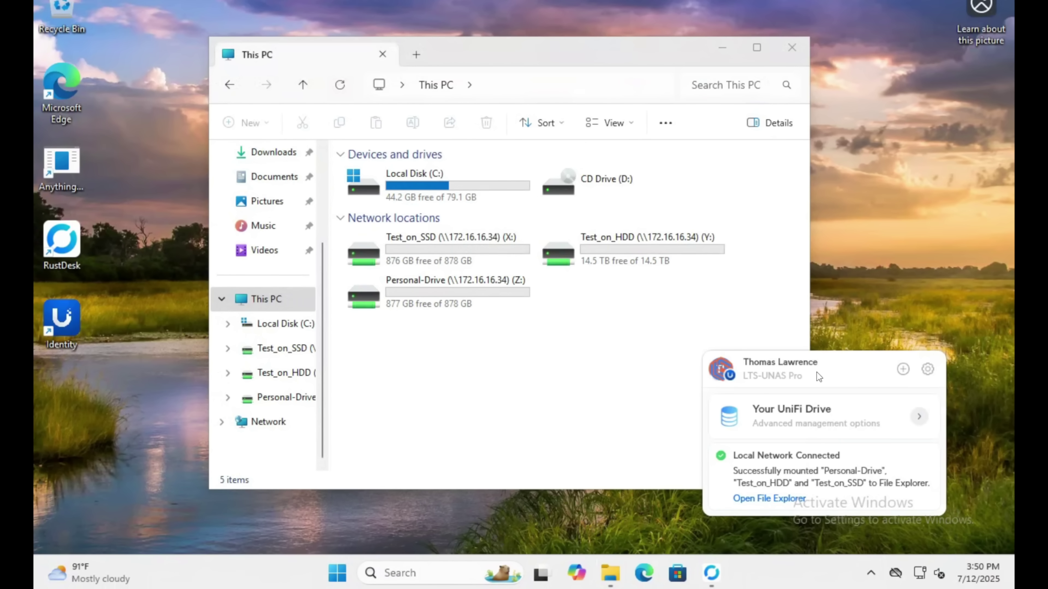
Show About Identity from the tray app's settings menu, revealing version 1.1.9.131.
click(928, 369)
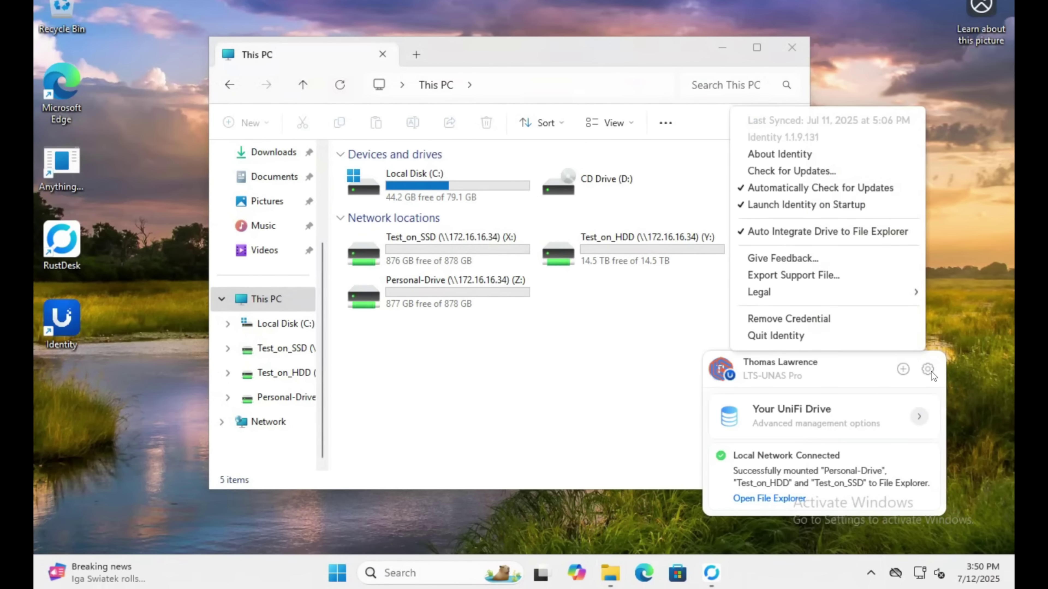
click(822, 156)
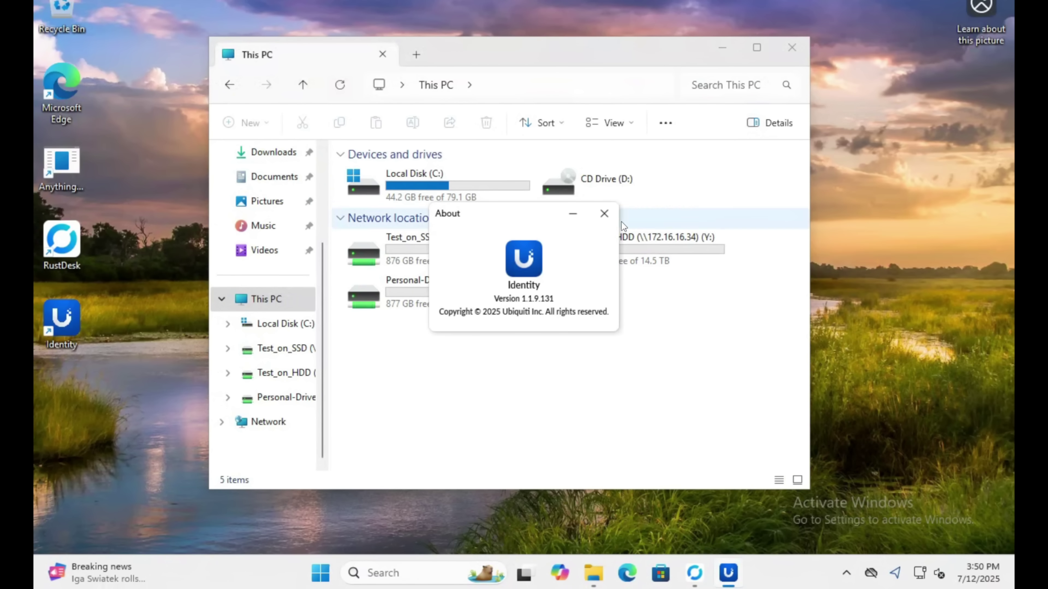